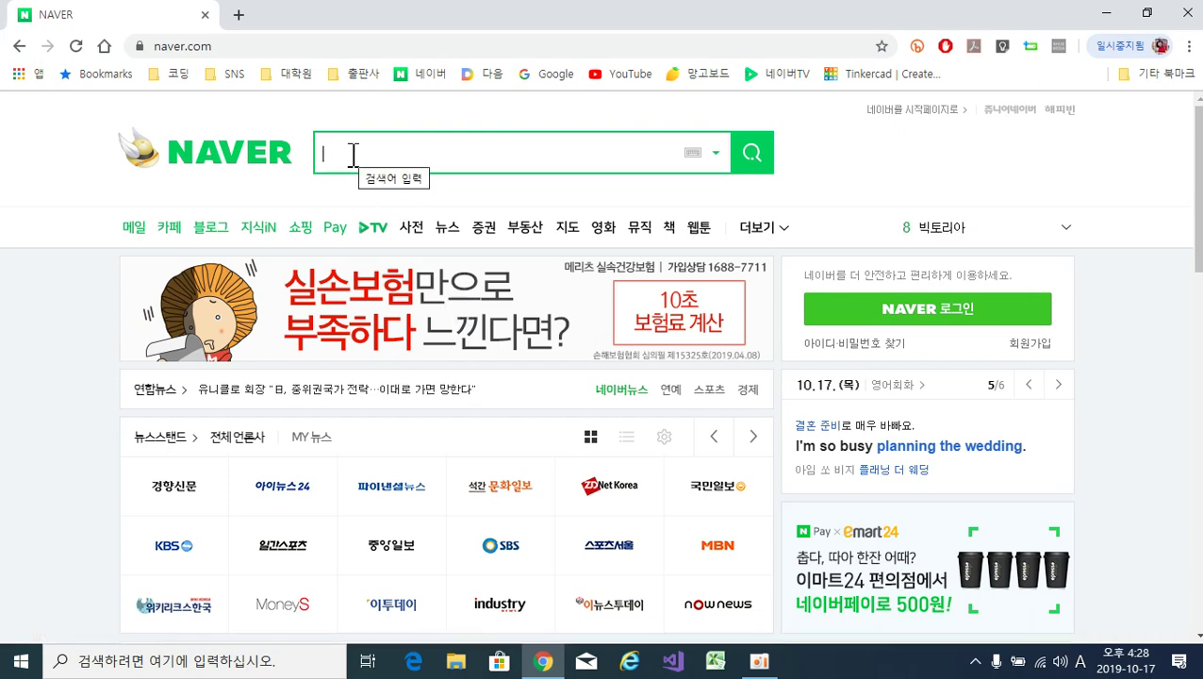
pyautogui.write('ㅈ')
pyautogui.press('BackSpace')
pyautogui.write('xls')
pyautogui.press('BackSpace')
pyautogui.press('BackSpace')
pyautogui.press('BackSpace')
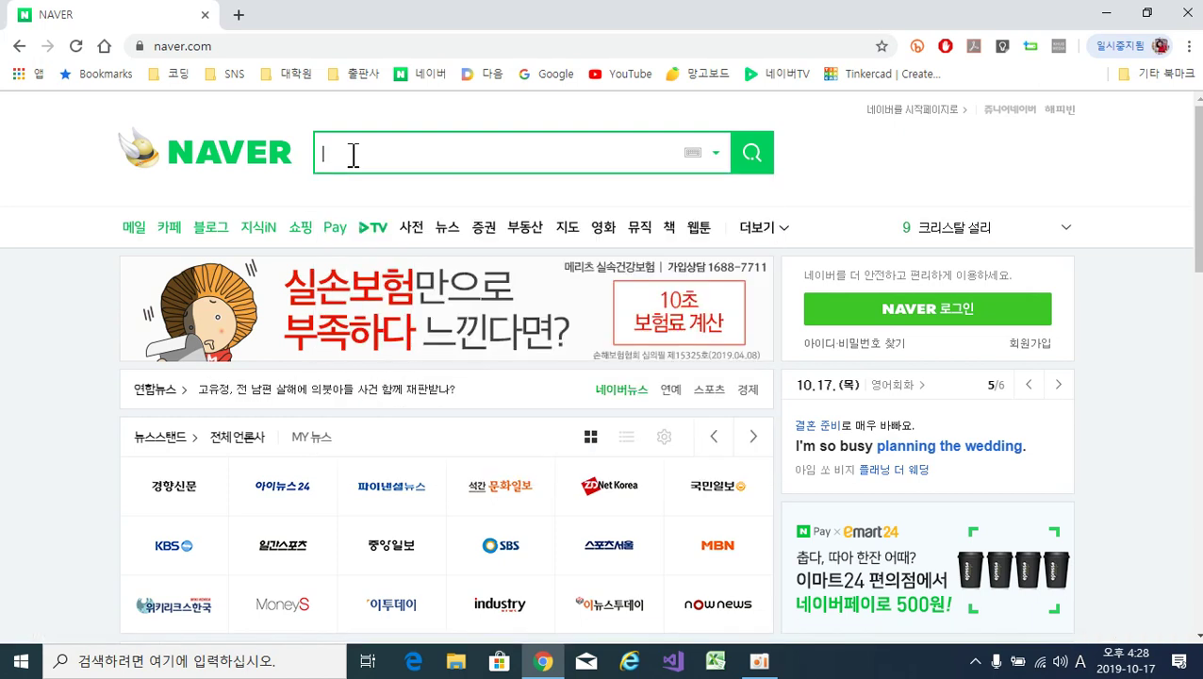
# Search Naver for 틴커캐드 and open the Tinkercad website.
pyautogui.press('Hangul')
pyautogui.write('틴커')
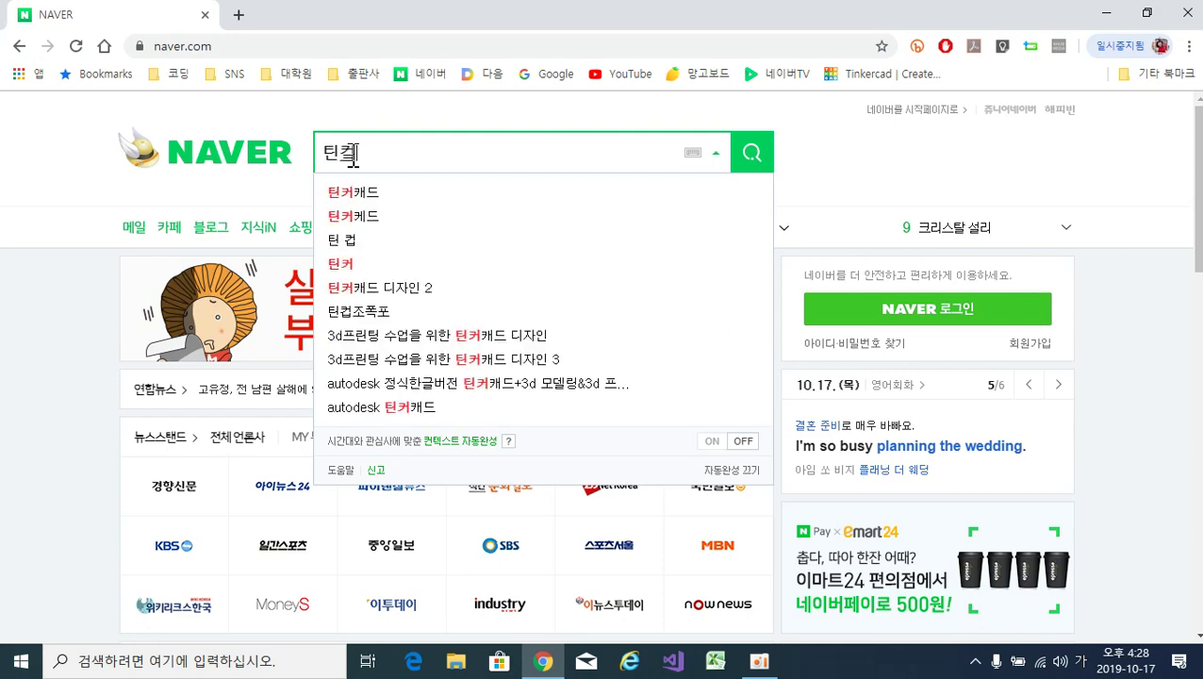
pyautogui.write('캐드')
pyautogui.press('Return')
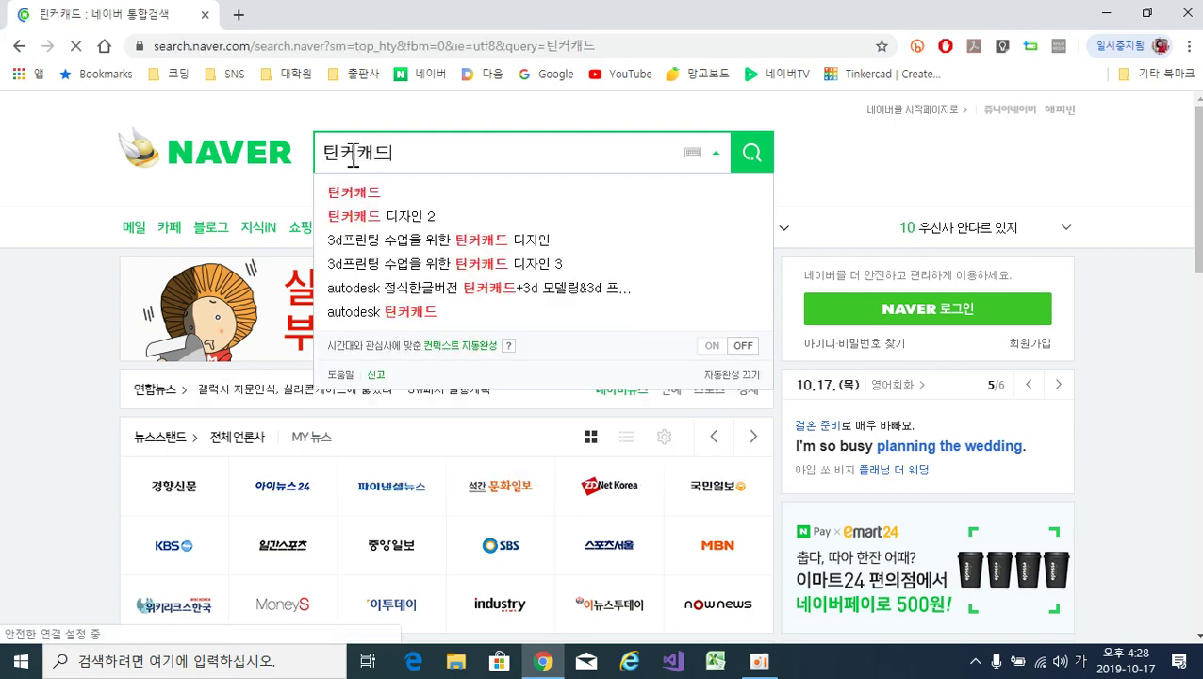
pyautogui.click(245, 363)
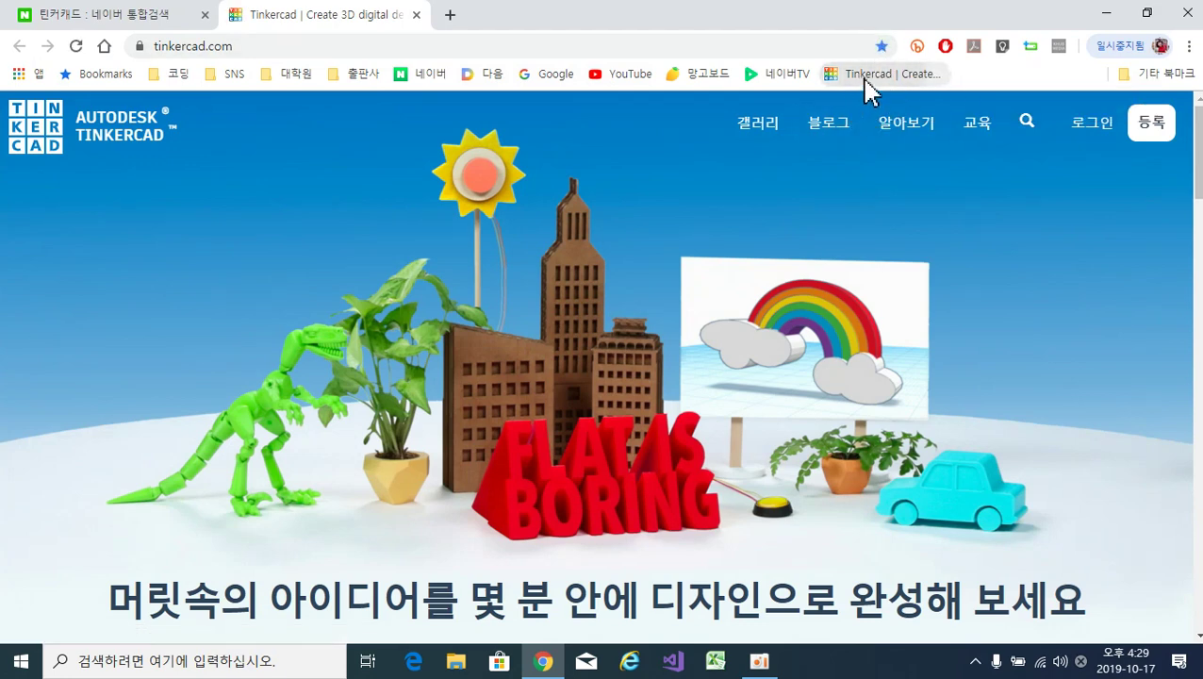
pyautogui.click(864, 80)
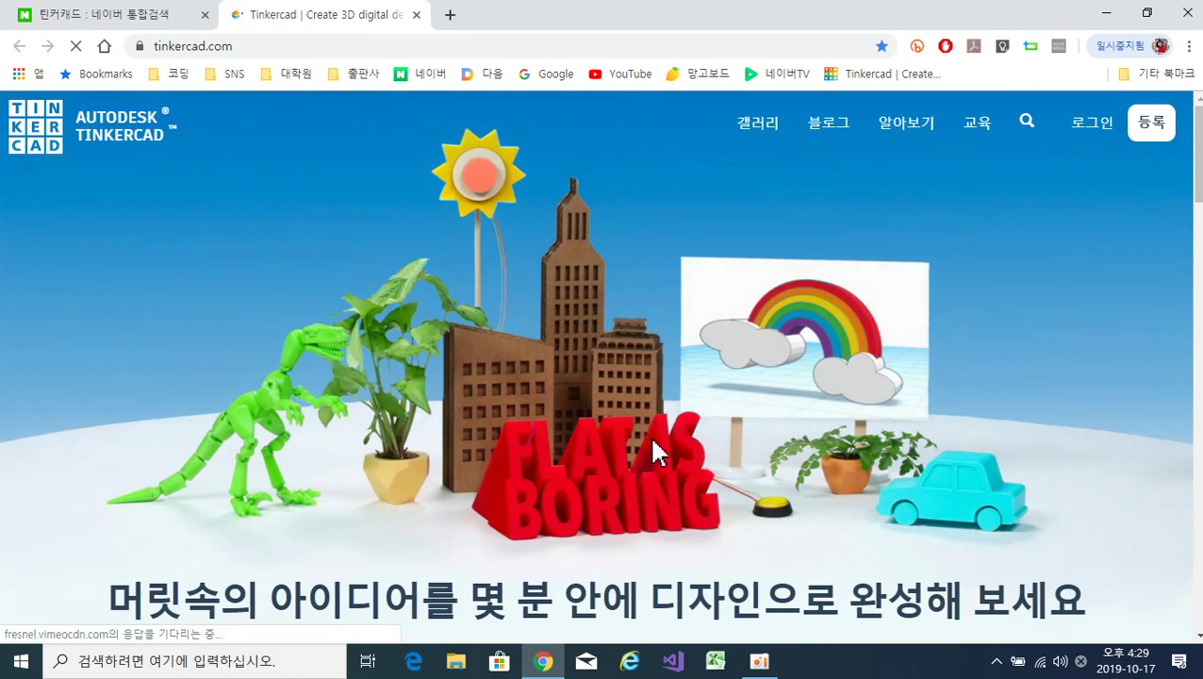
# Sign in to Tinkercad by email with the saved account e-mail and password.
pyautogui.click(1084, 127)
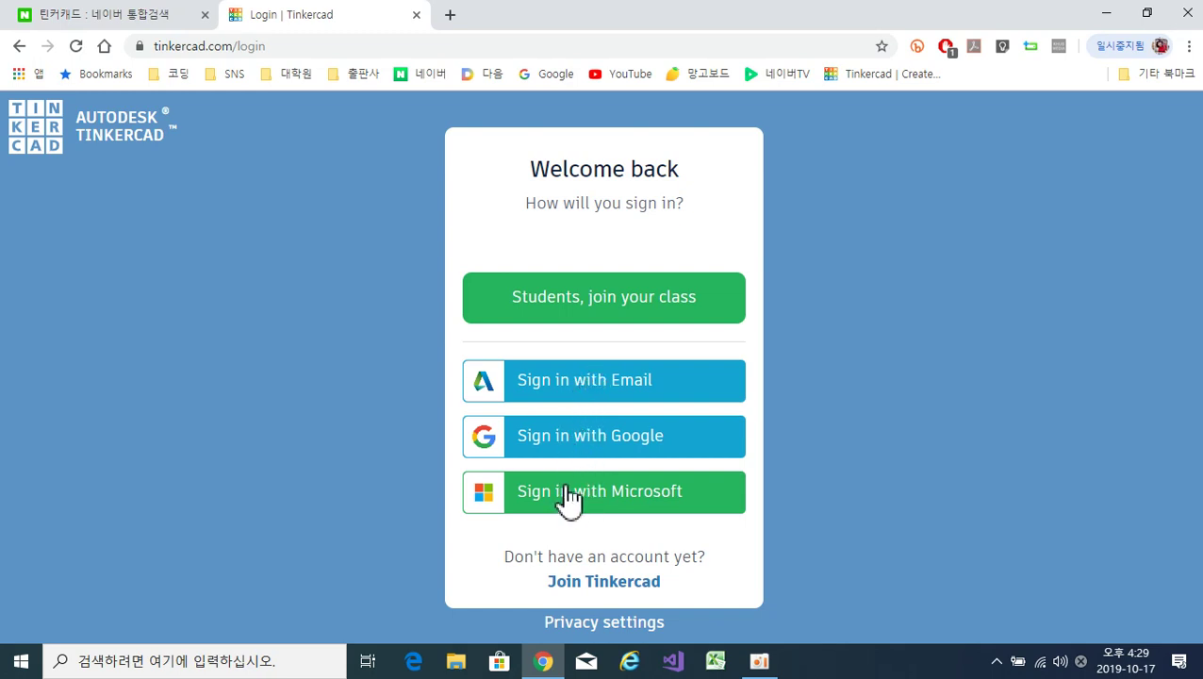
pyautogui.click(606, 401)
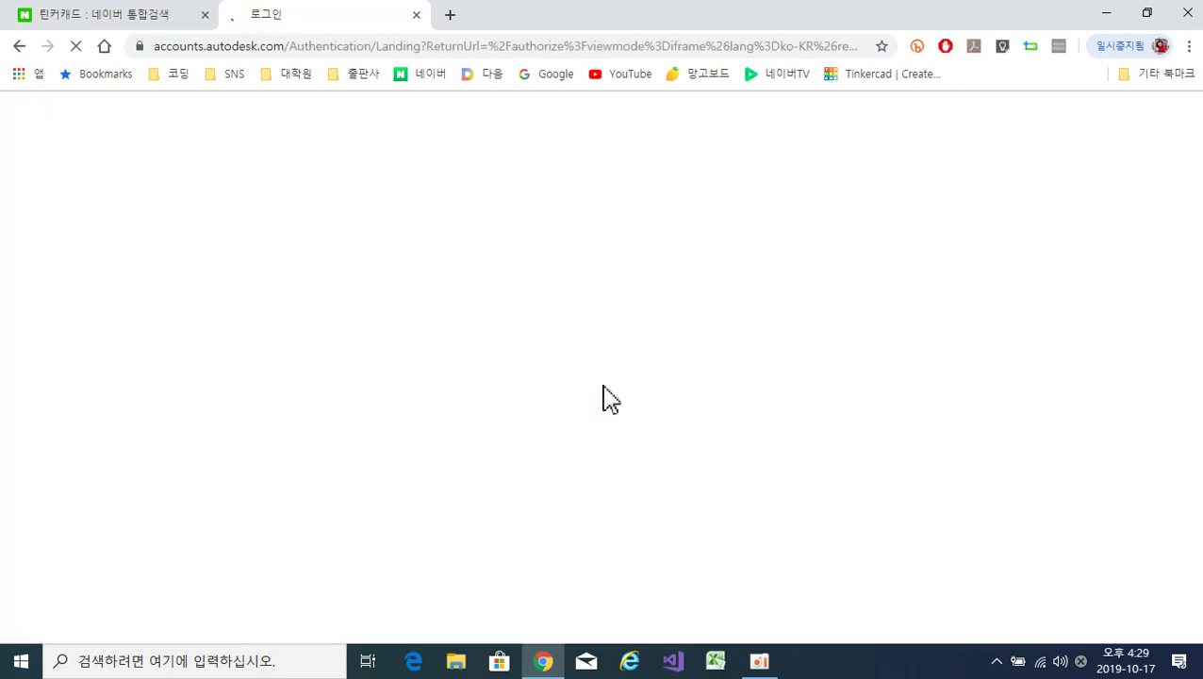
pyautogui.click(653, 234)
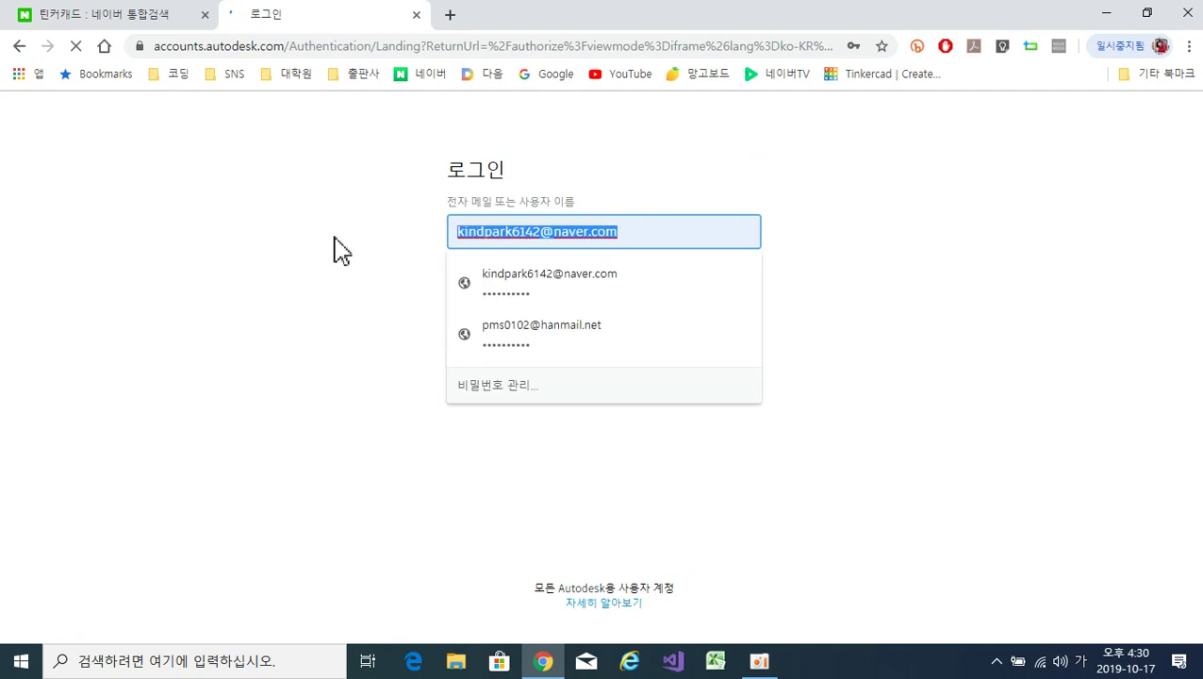
pyautogui.click(346, 264)
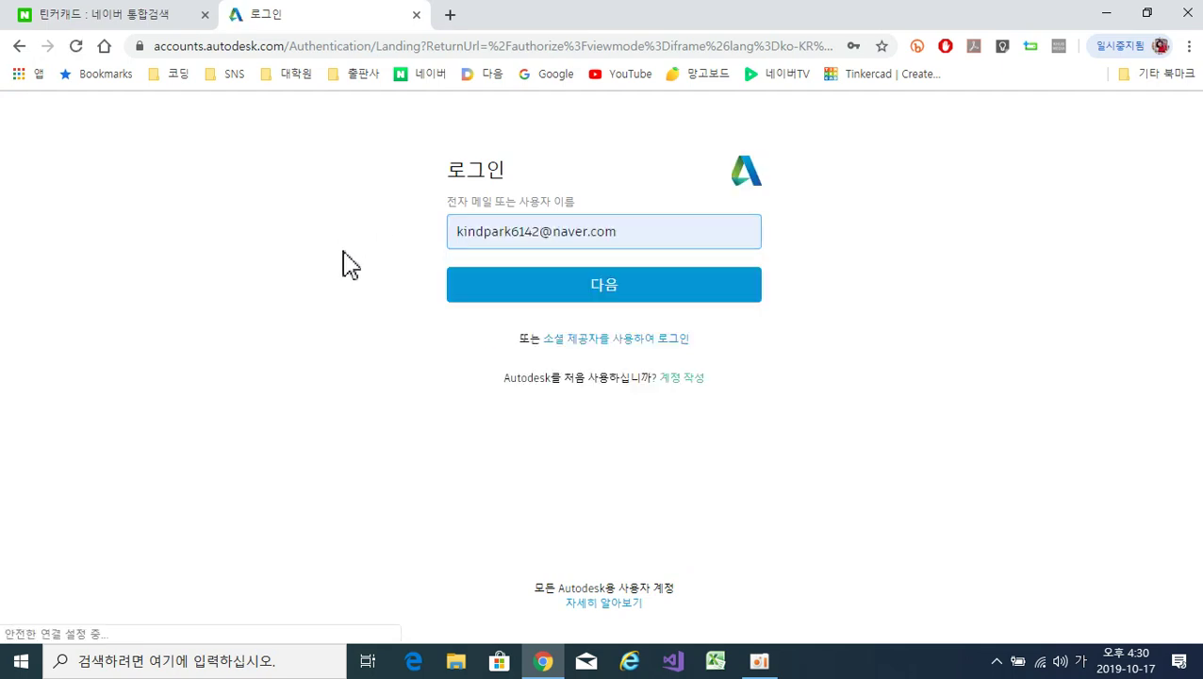
pyautogui.click(630, 289)
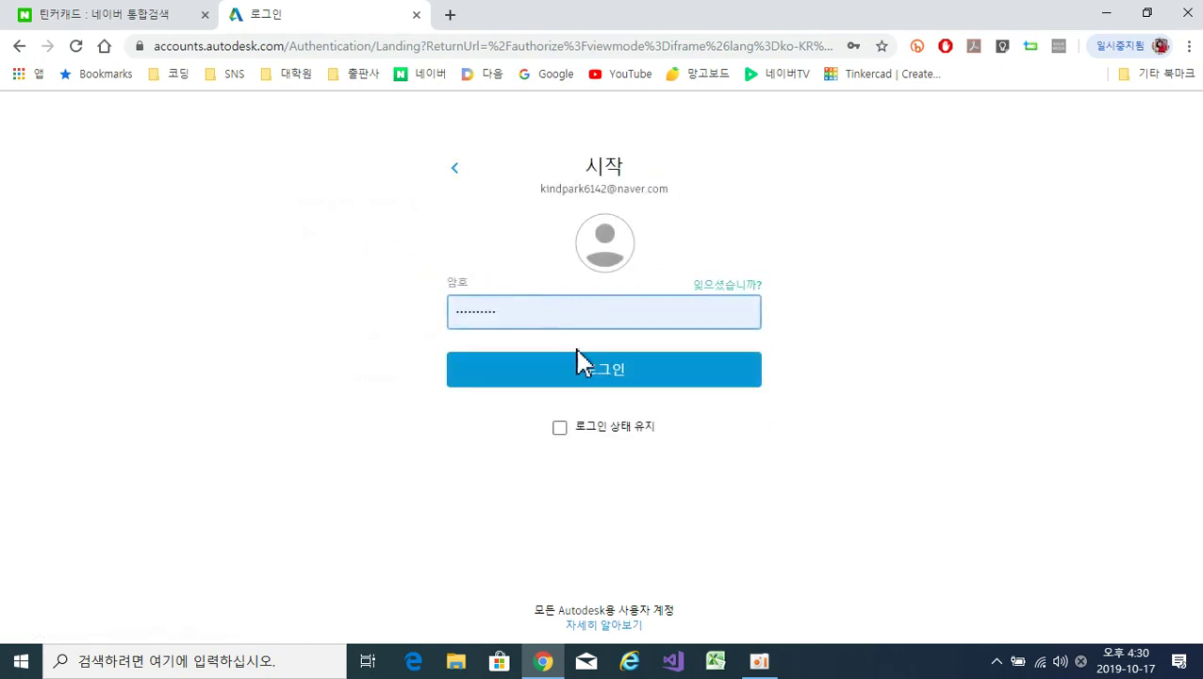
pyautogui.click(596, 377)
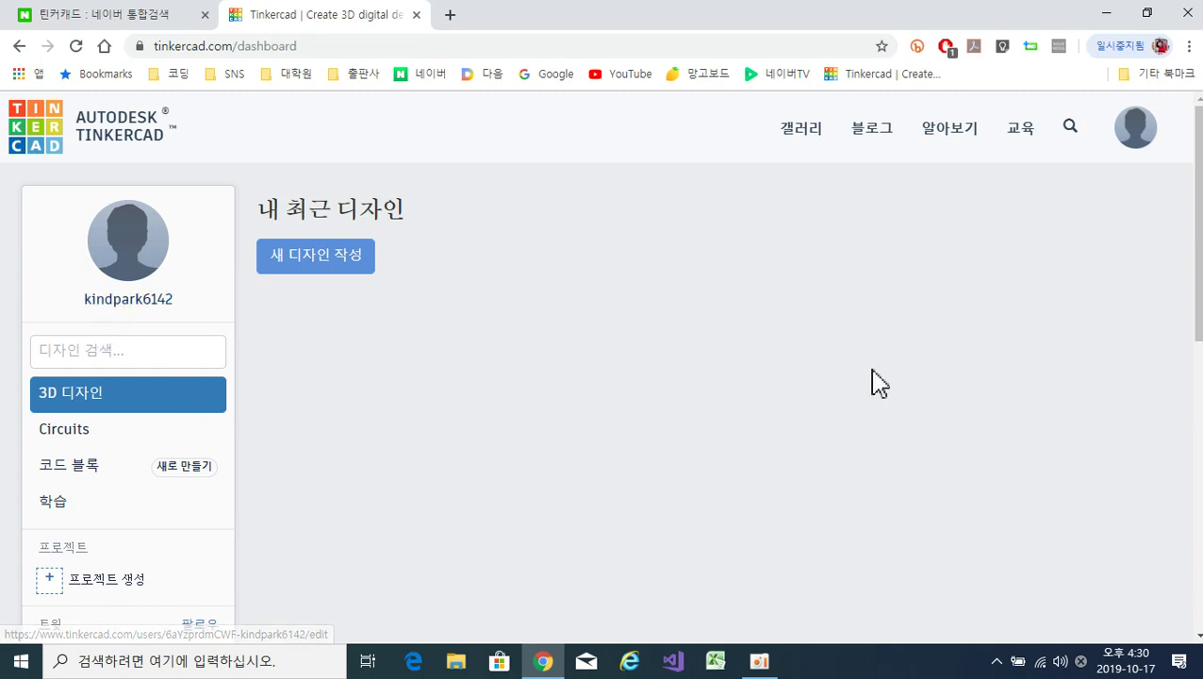
# Open the account's profile settings and choose 300사이즈 프로필.png as the profile picture.
pyautogui.click(1137, 151)
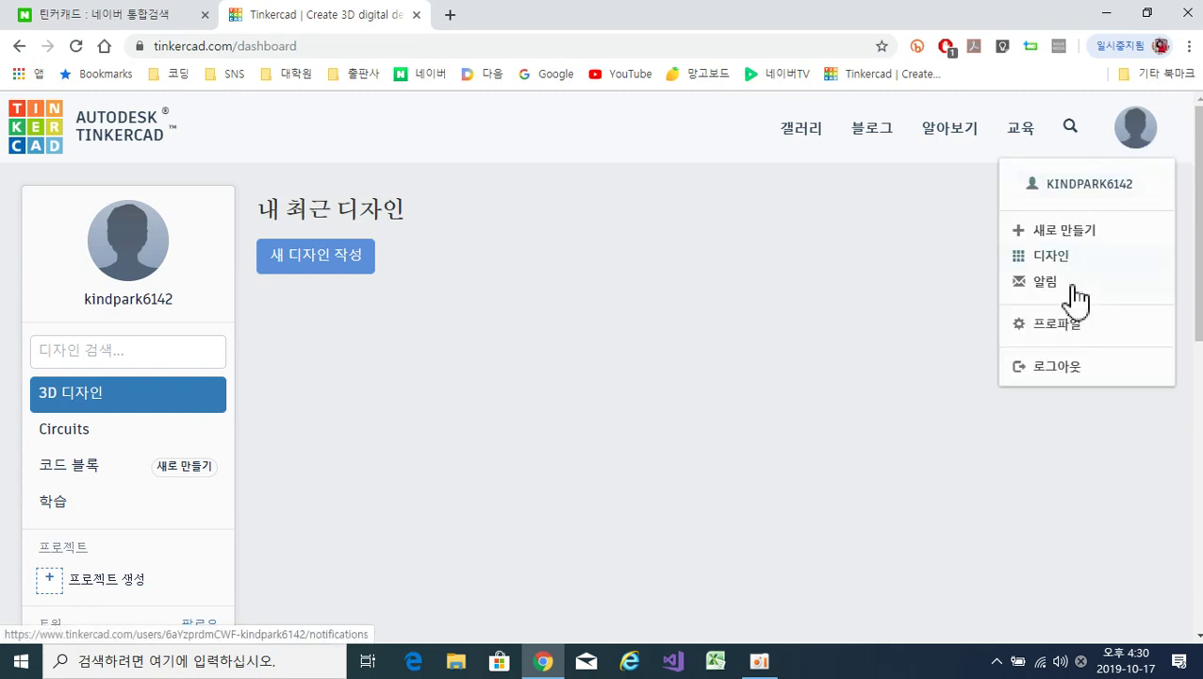
pyautogui.click(1058, 332)
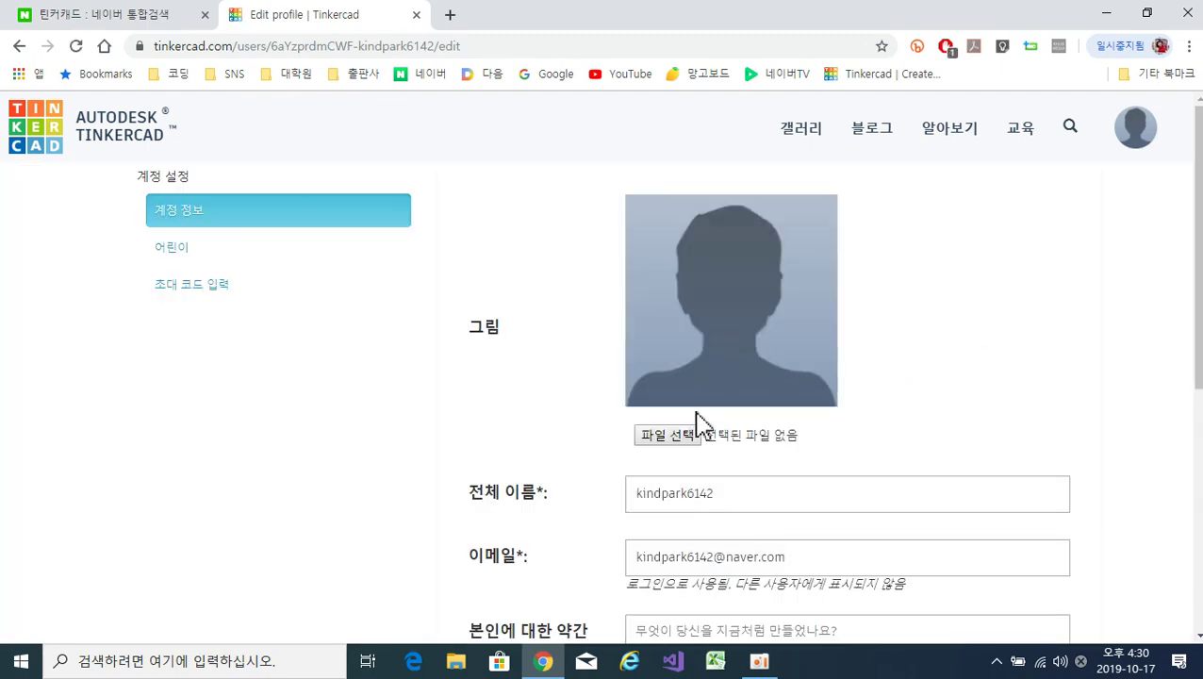
pyautogui.click(663, 436)
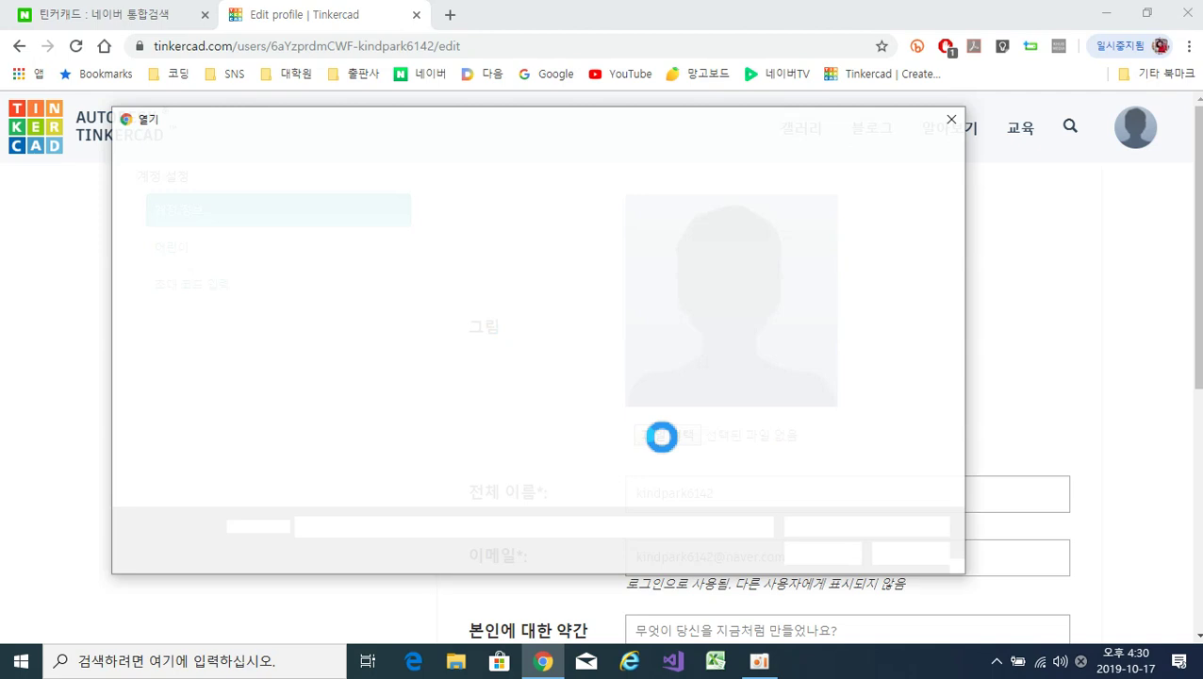
pyautogui.doubleClick(317, 272)
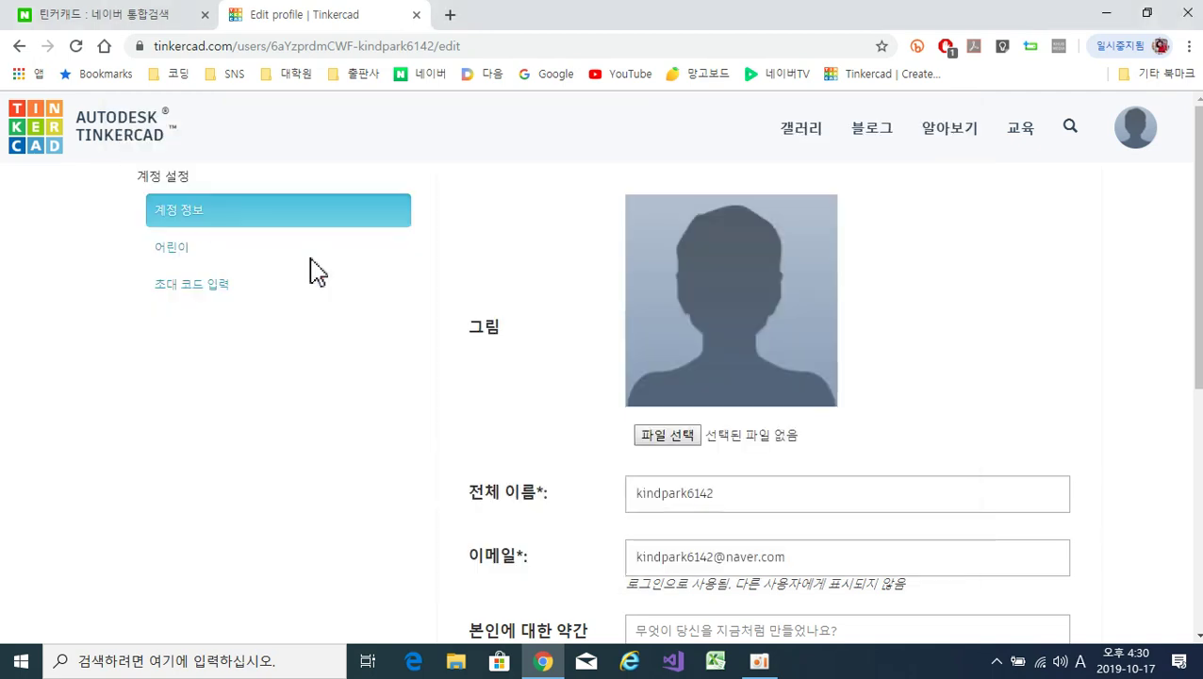
# Replace the profile's full name with the teacher's display name, written without a space, and try to save the changes.
pyautogui.click(754, 490)
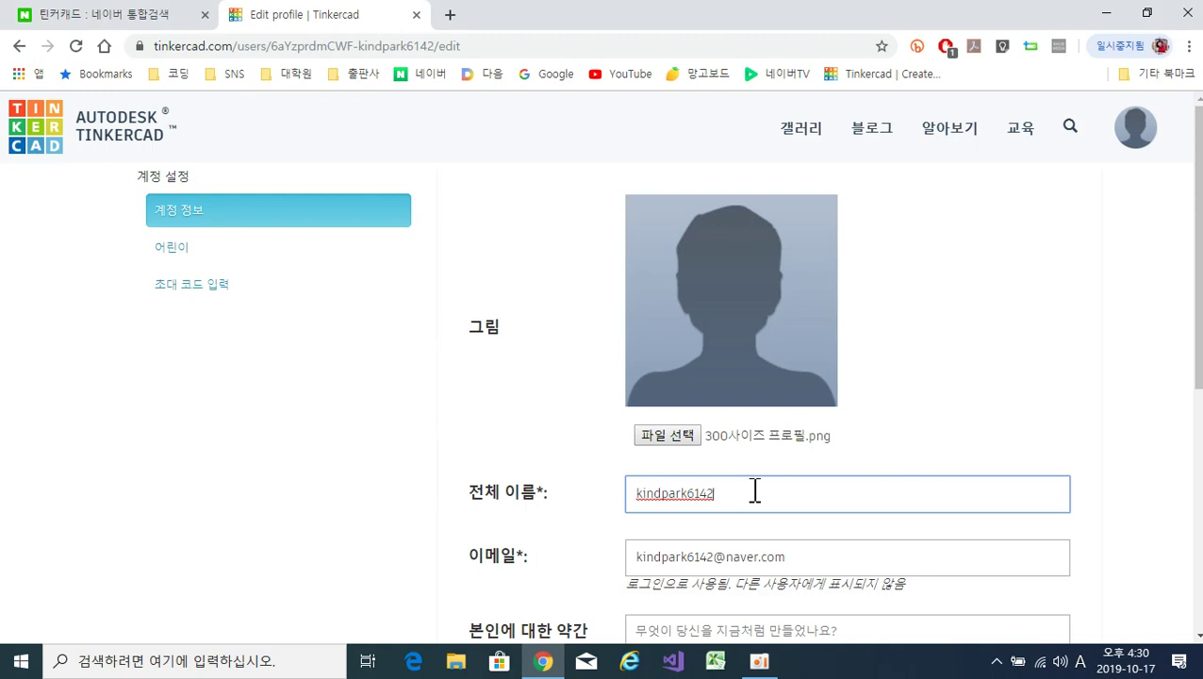
pyautogui.moveTo(750, 492); pyautogui.dragTo(625, 500)
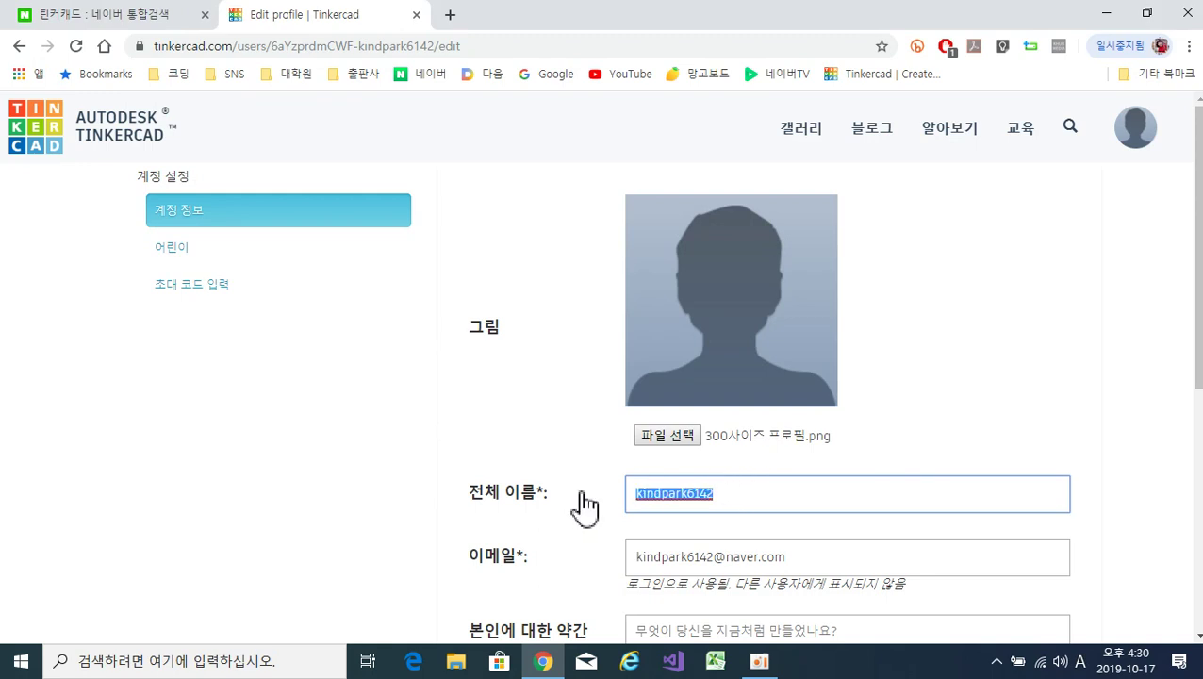
pyautogui.press('BackSpace')
pyautogui.write('친절한박쌤')
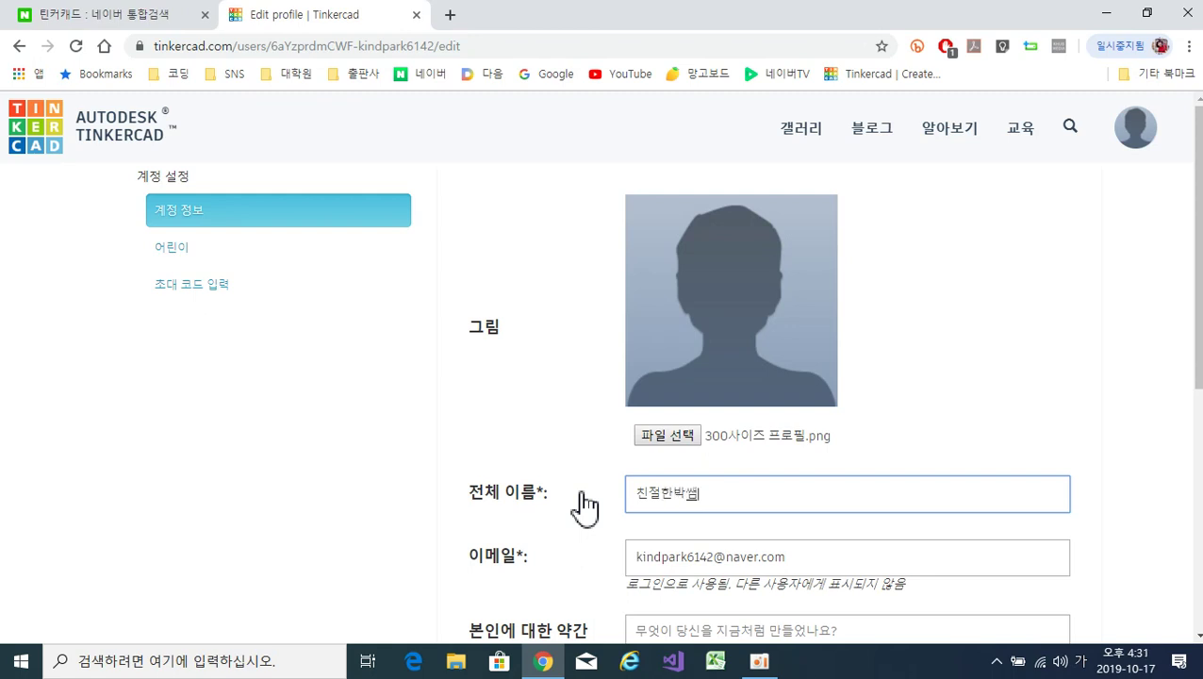
pyautogui.scroll(-4, 719, 536)
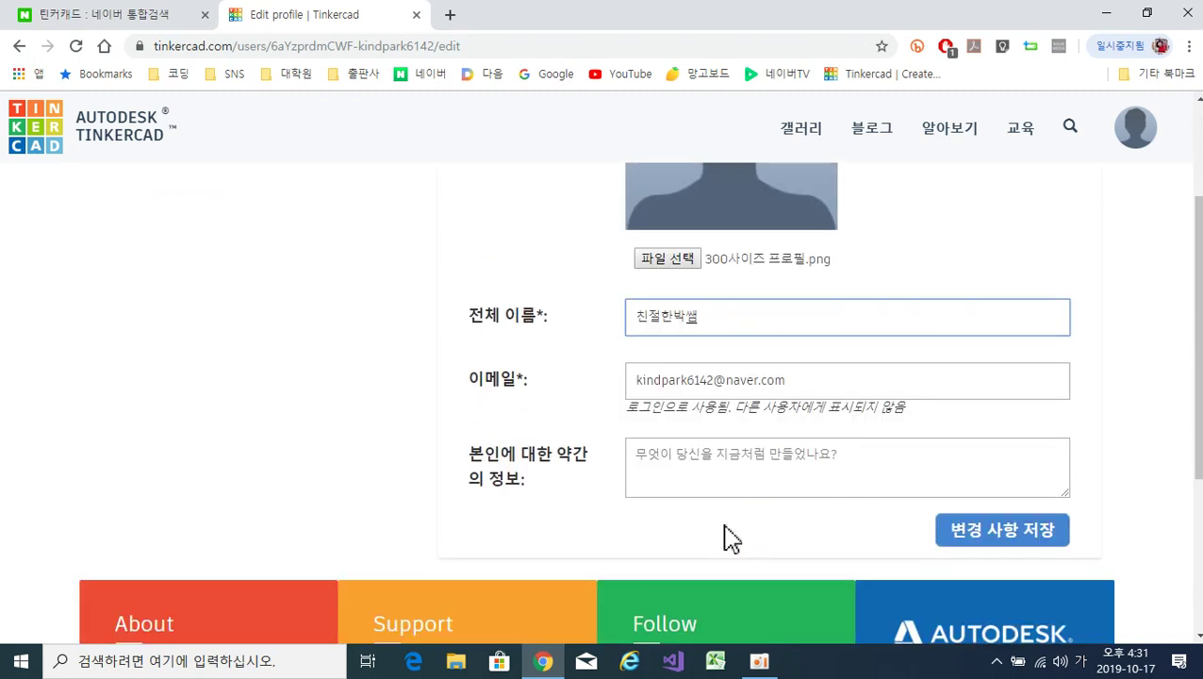
pyautogui.click(1014, 359)
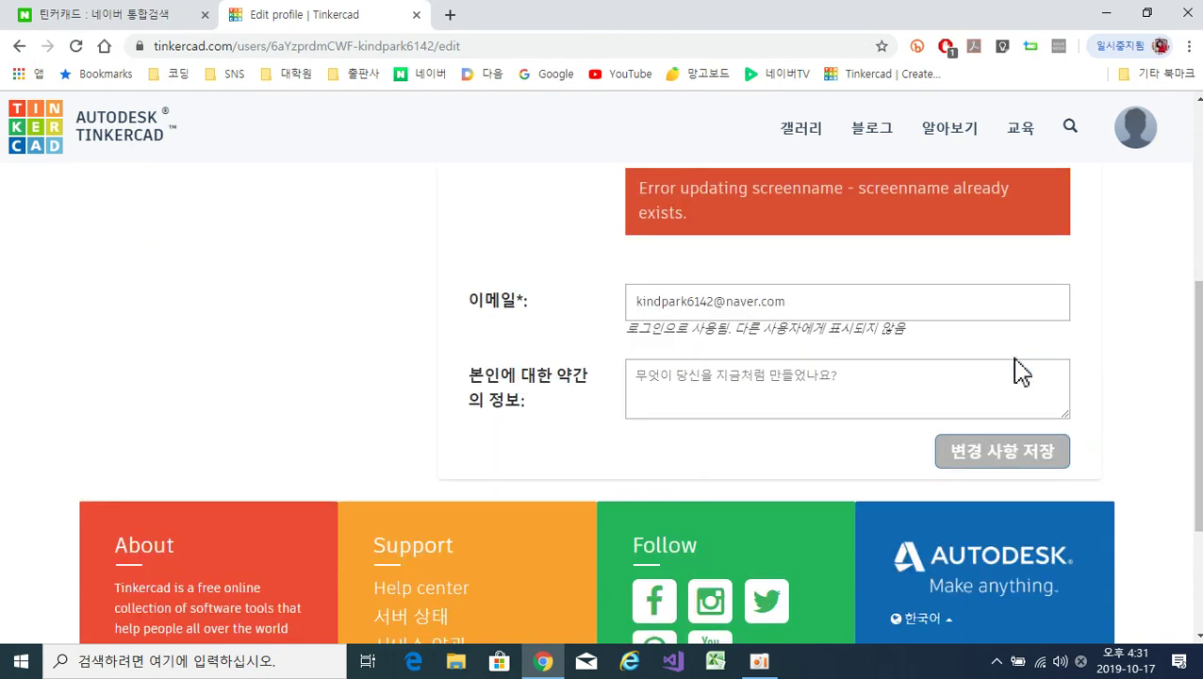
# Insert a space after the third syllable of the profile's full name and save the profile changes.
pyautogui.scroll(2, 829, 403)
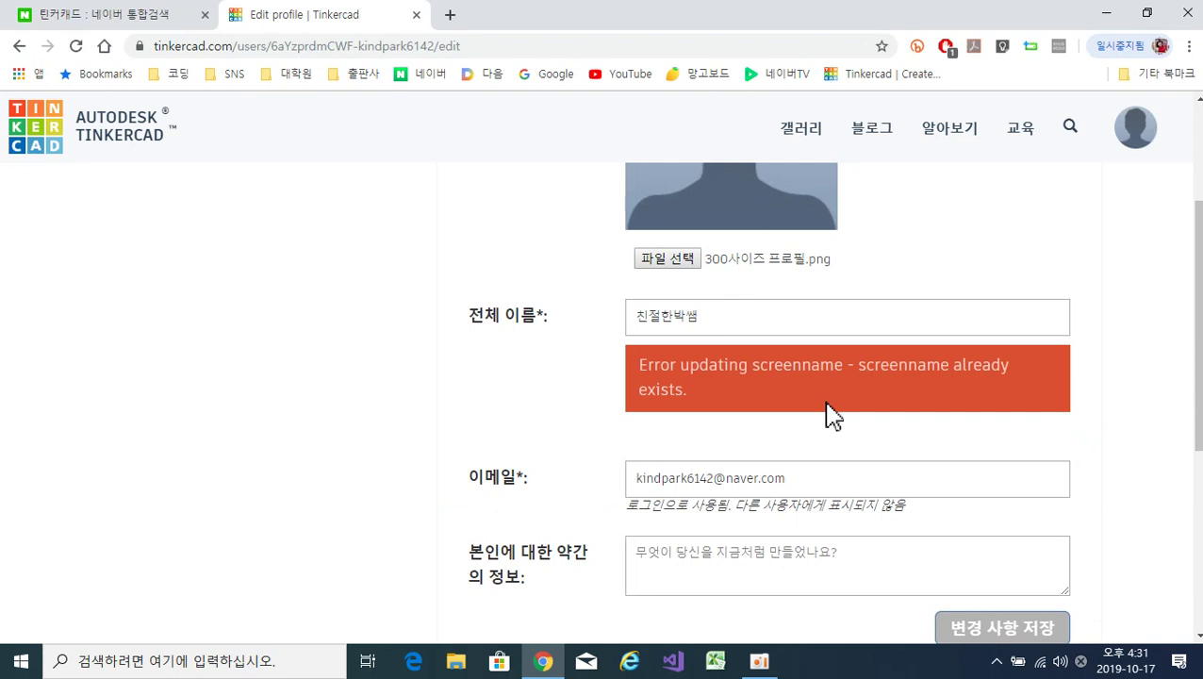
pyautogui.scroll(1, 848, 443)
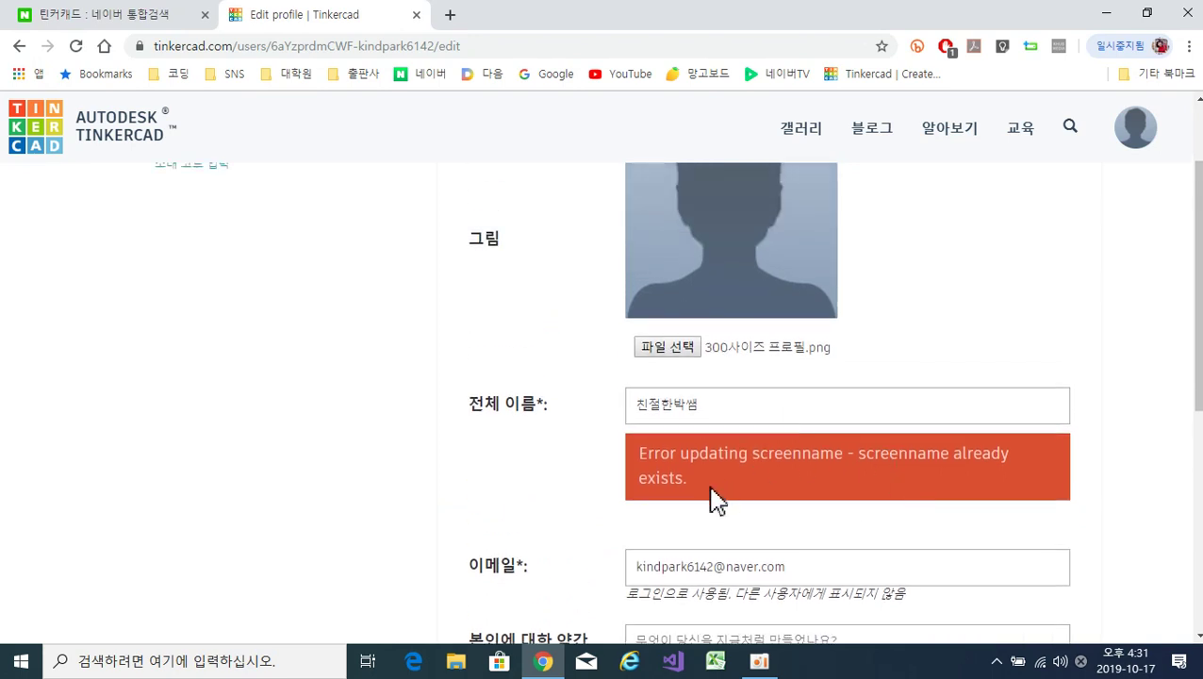
pyautogui.click(717, 405)
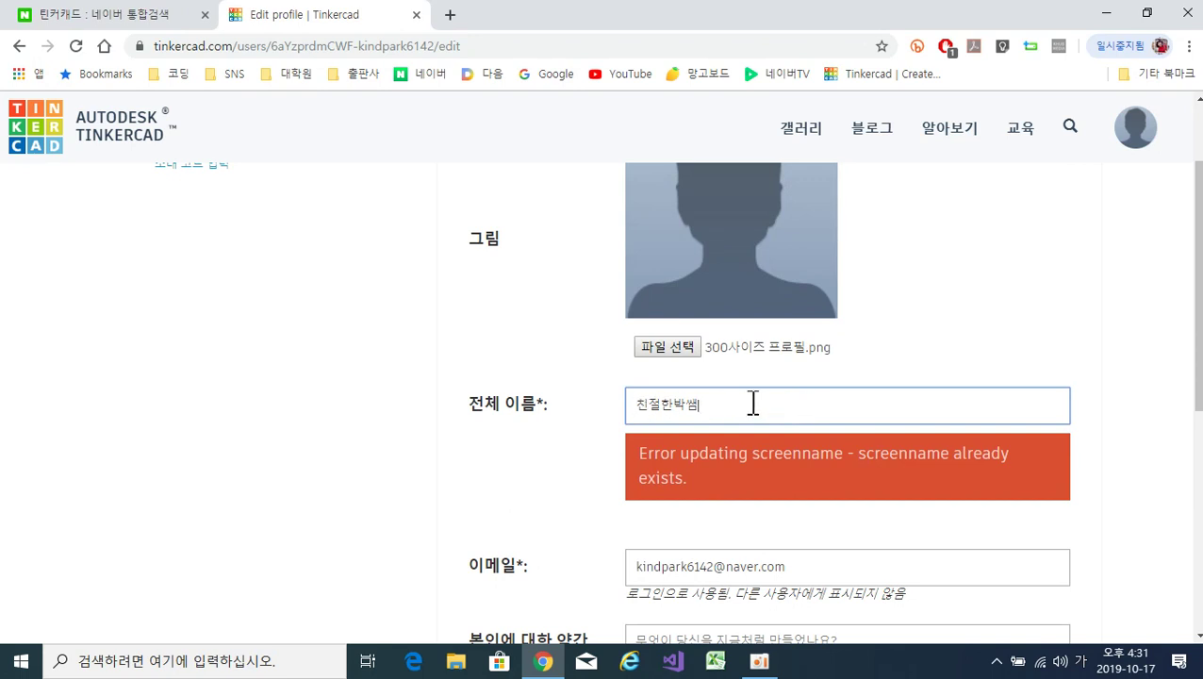
pyautogui.click(677, 412)
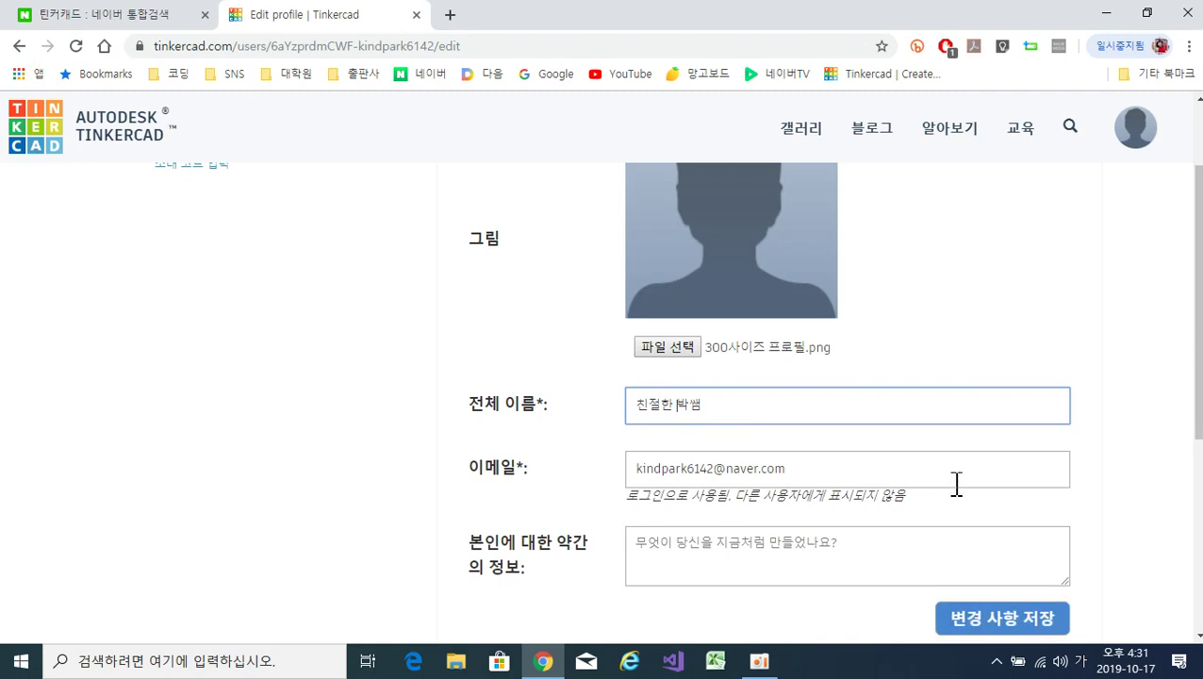
pyautogui.click(1024, 478)
pyautogui.scroll(-2, 792, 529)
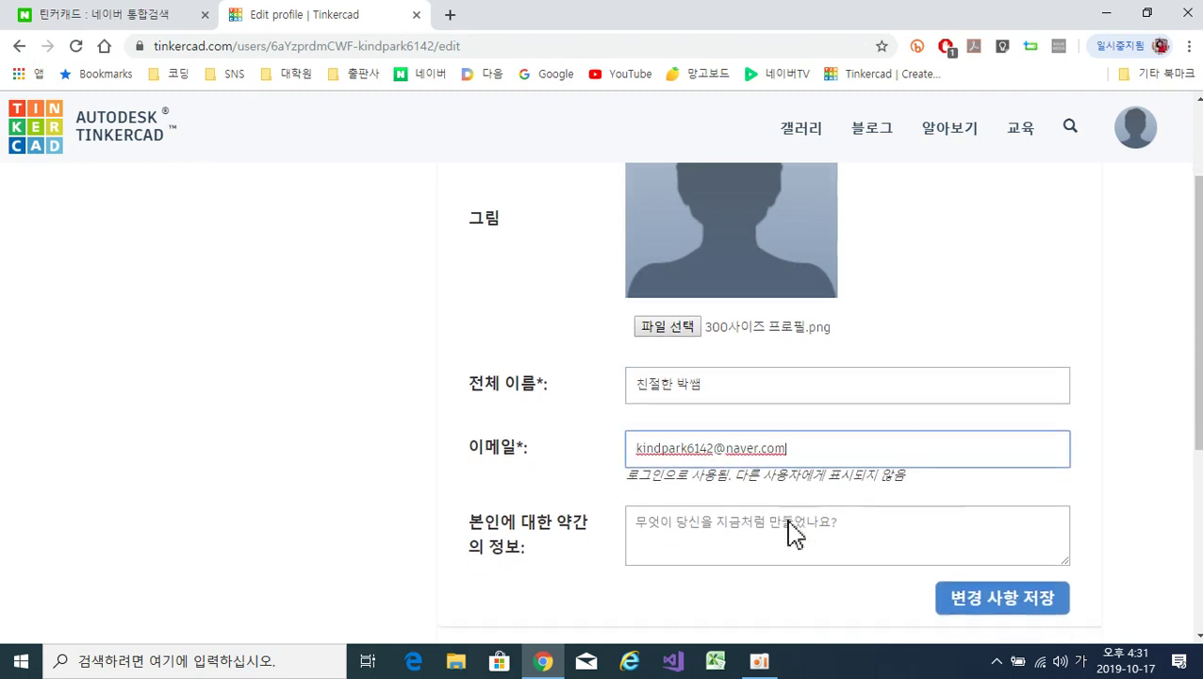
pyautogui.click(968, 460)
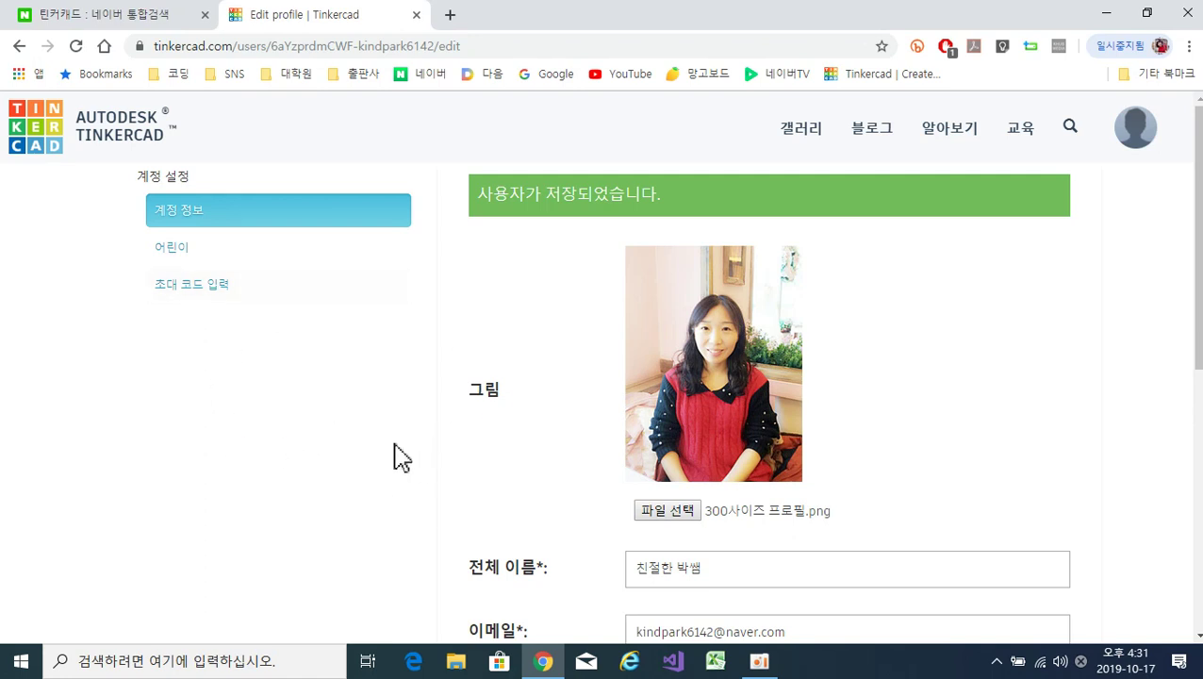
# Return to the dashboard and create a new circuit in the Circuits section.
pyautogui.click(36, 136)
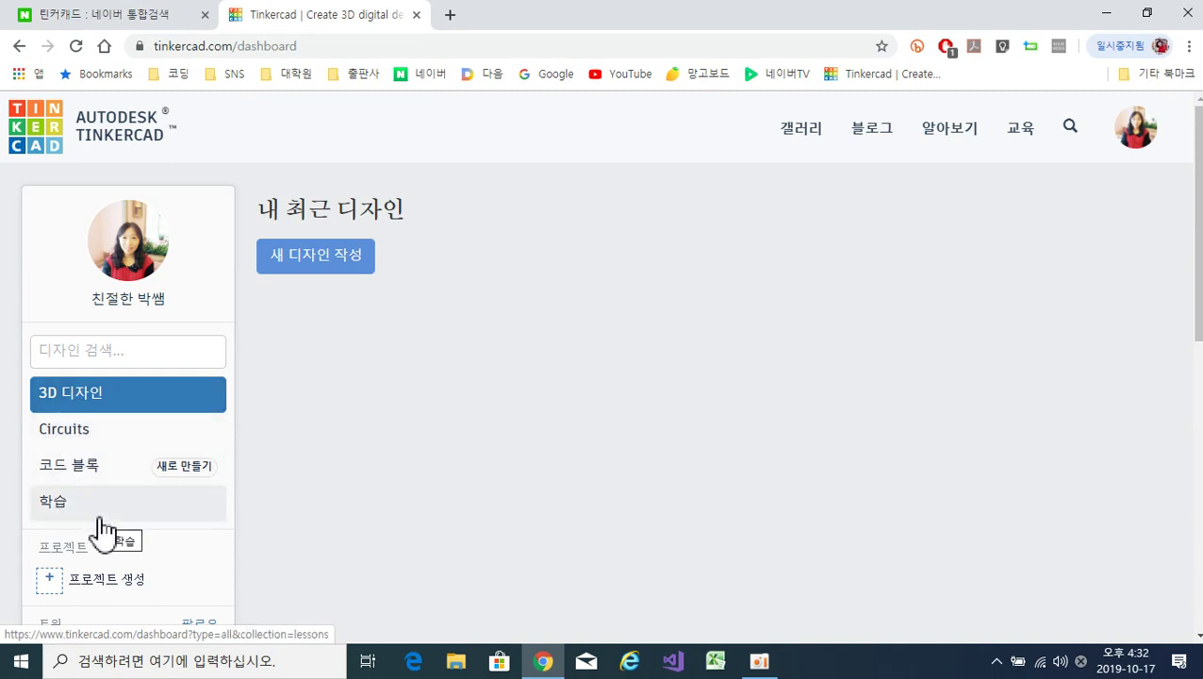
pyautogui.click(62, 450)
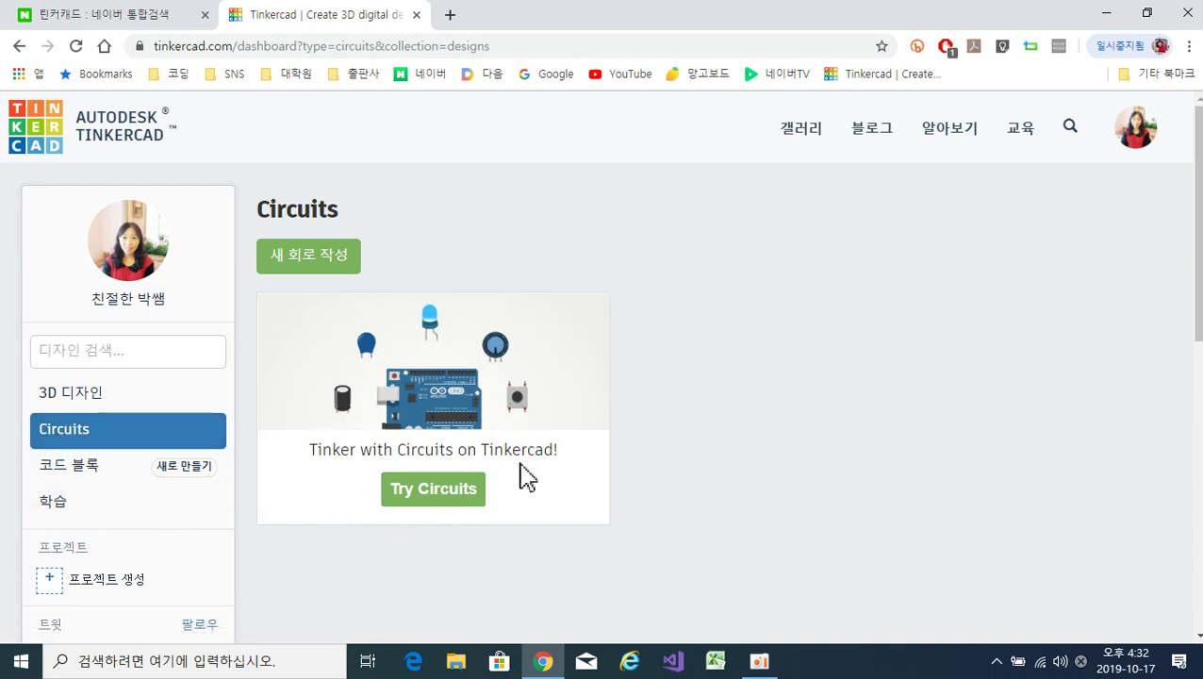
pyautogui.click(338, 276)
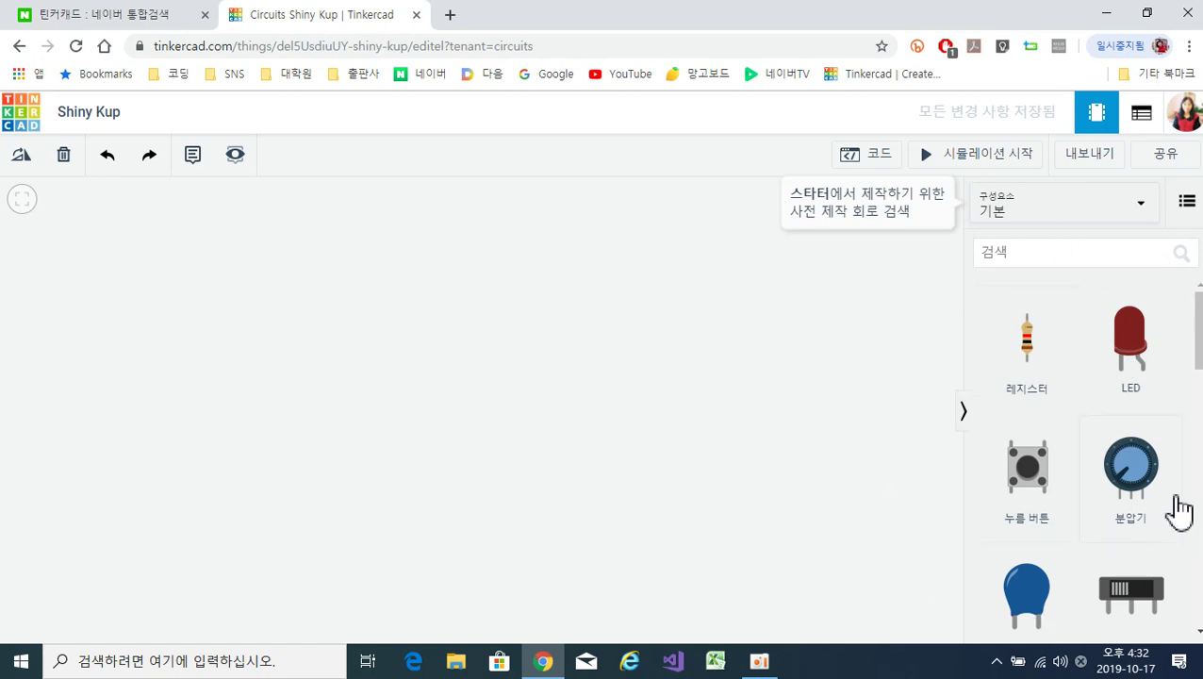
# Place a 1.5V battery from the basic components in the middle of the empty workplane and deselect it.
pyautogui.moveTo(1198, 359); pyautogui.dragTo(1198, 400)
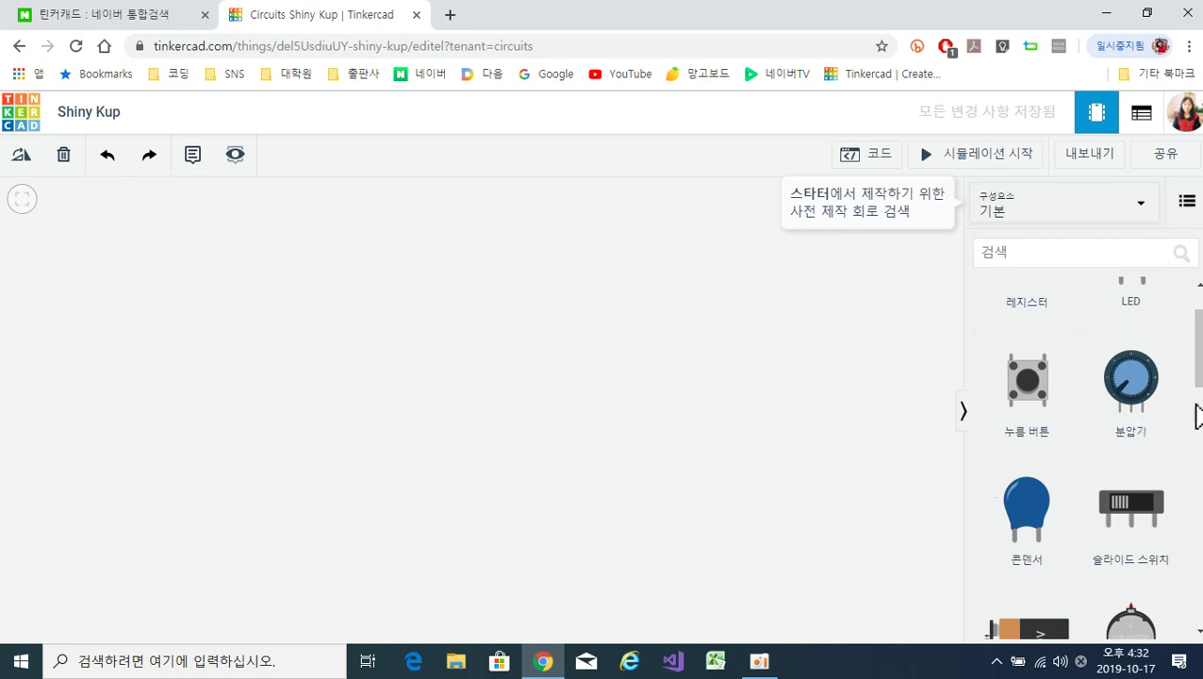
pyautogui.scroll(1, 1198, 353)
pyautogui.moveTo(1200, 358); pyautogui.dragTo(1197, 456)
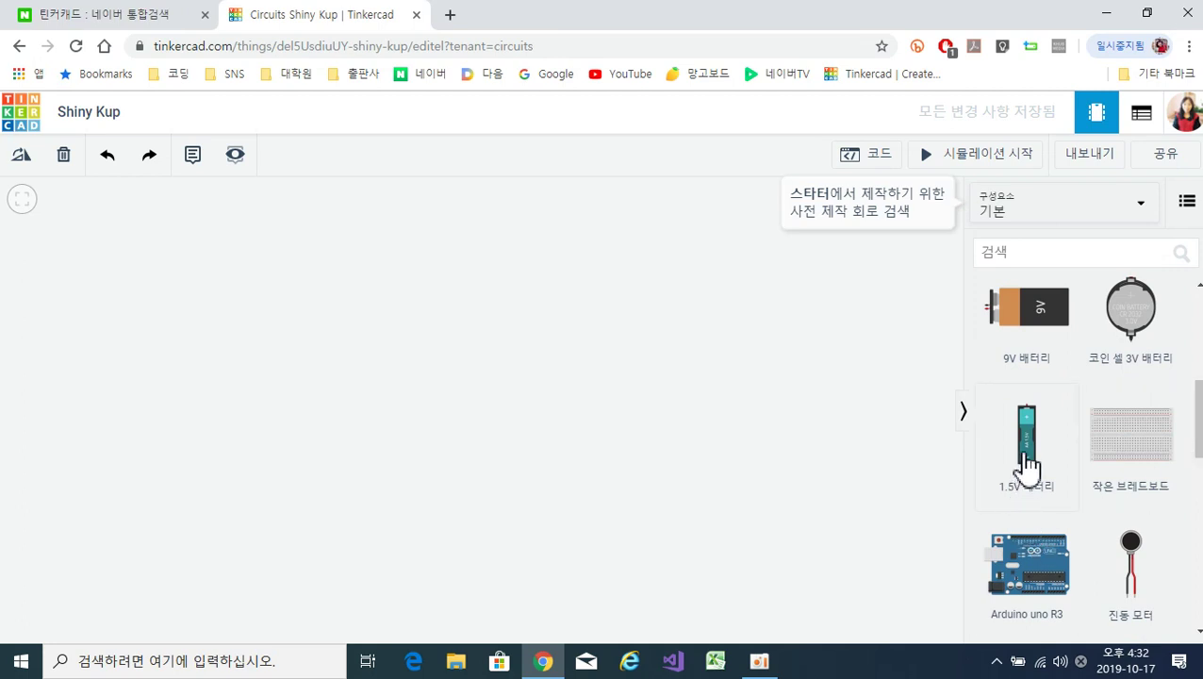
pyautogui.moveTo(1028, 462); pyautogui.dragTo(497, 347)
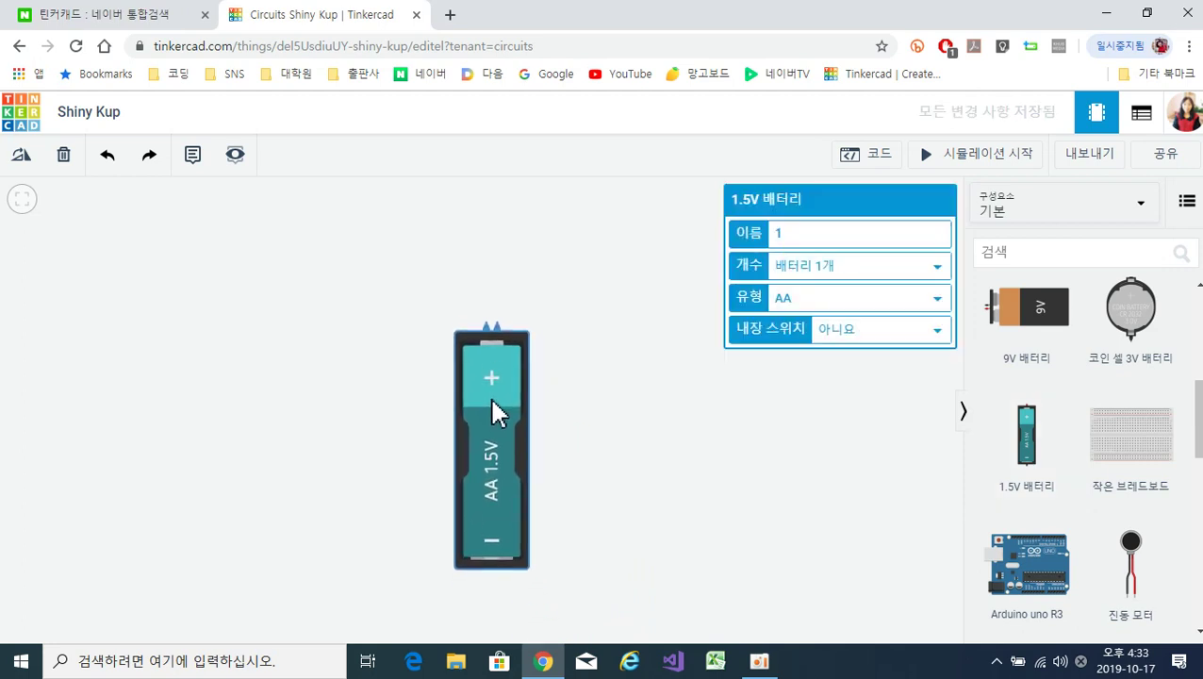
pyautogui.click(348, 425)
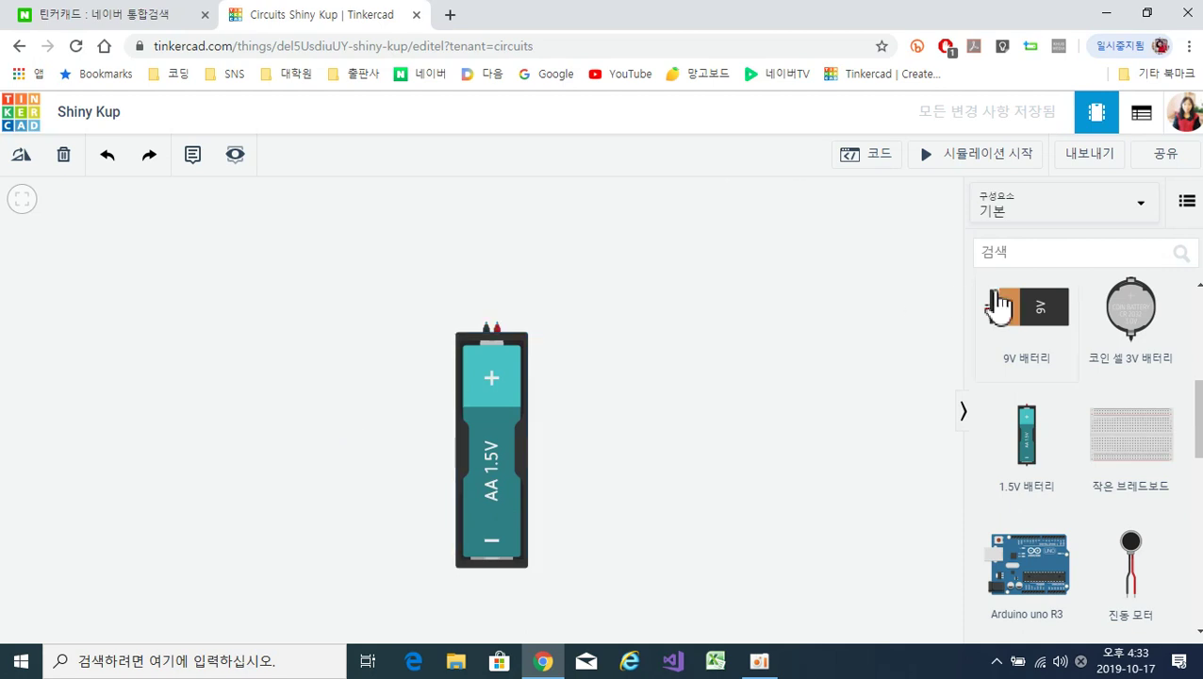
# Set the 1.5V battery's built-in switch to 예 (yes) and move the battery slightly down the workplane.
pyautogui.click(497, 484)
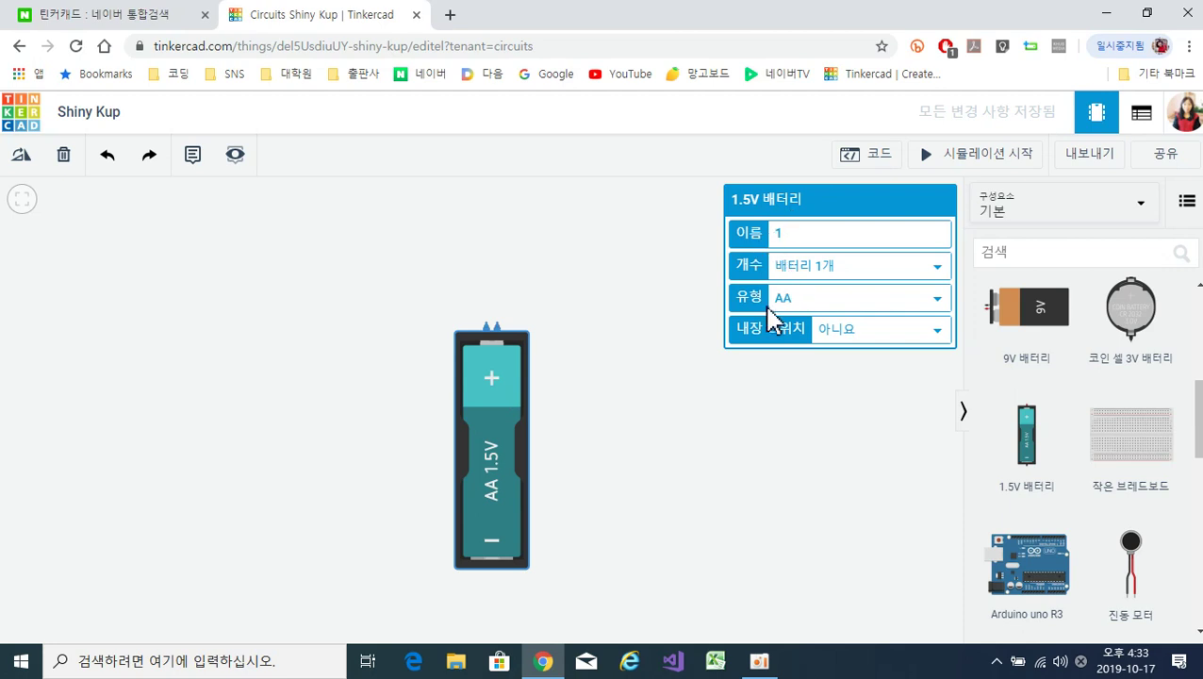
pyautogui.click(891, 331)
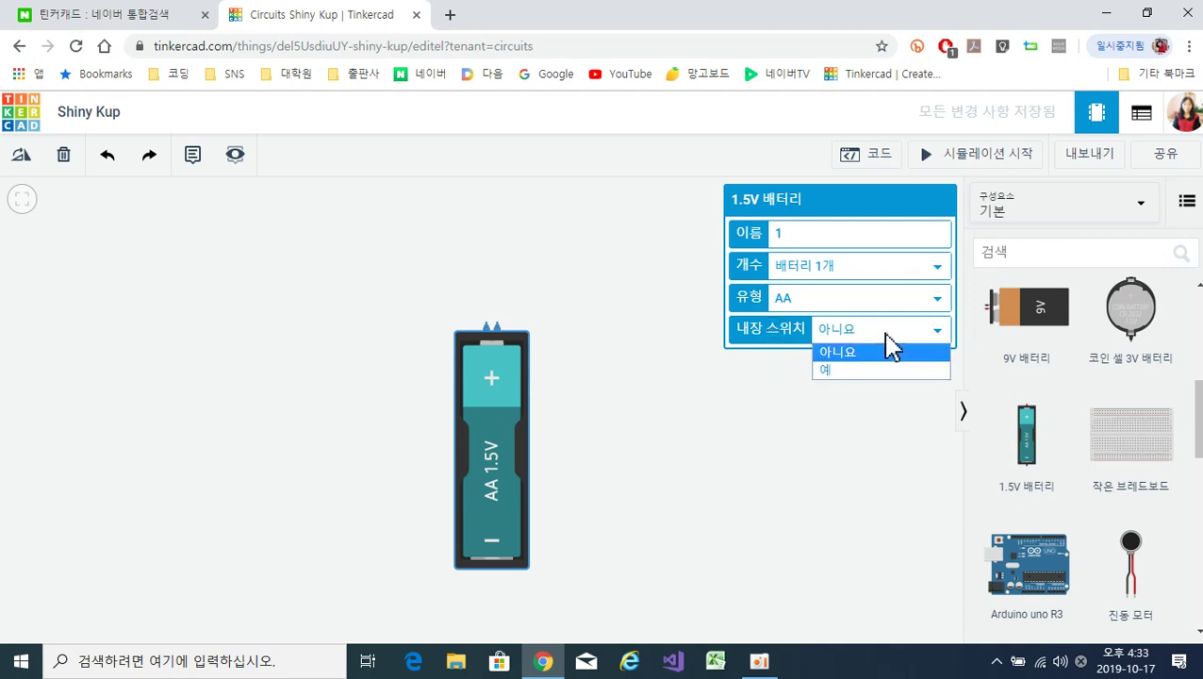
pyautogui.click(881, 371)
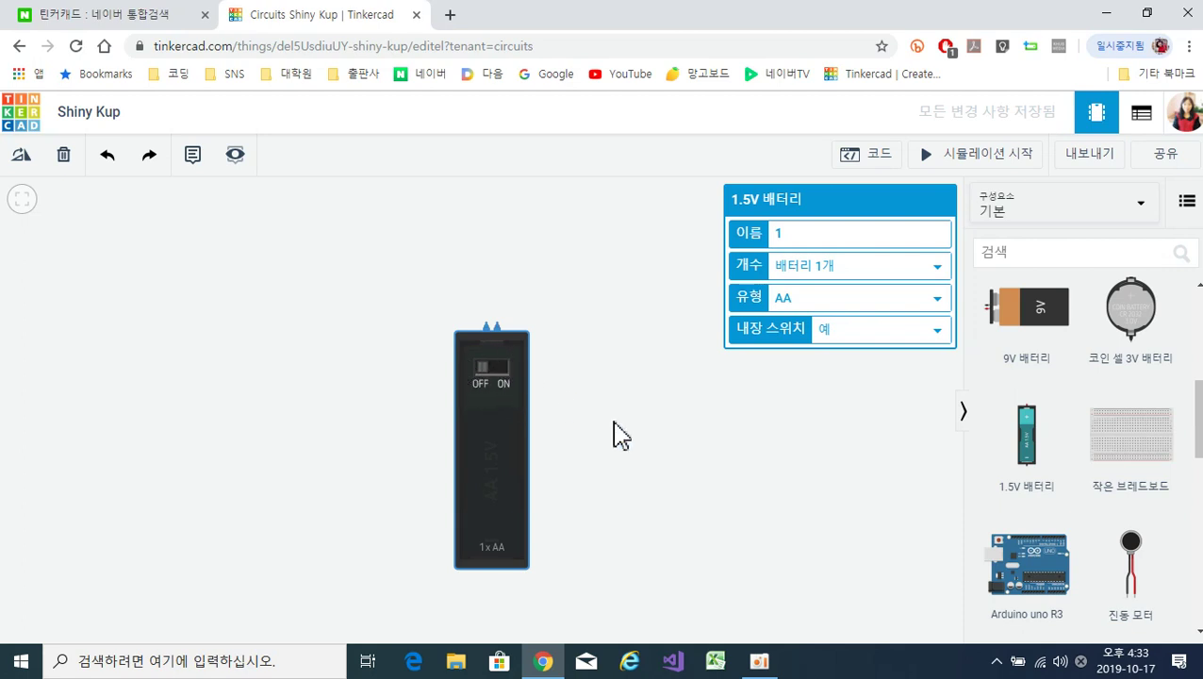
pyautogui.click(666, 457)
pyautogui.moveTo(531, 472); pyautogui.dragTo(527, 506)
pyautogui.click(585, 500)
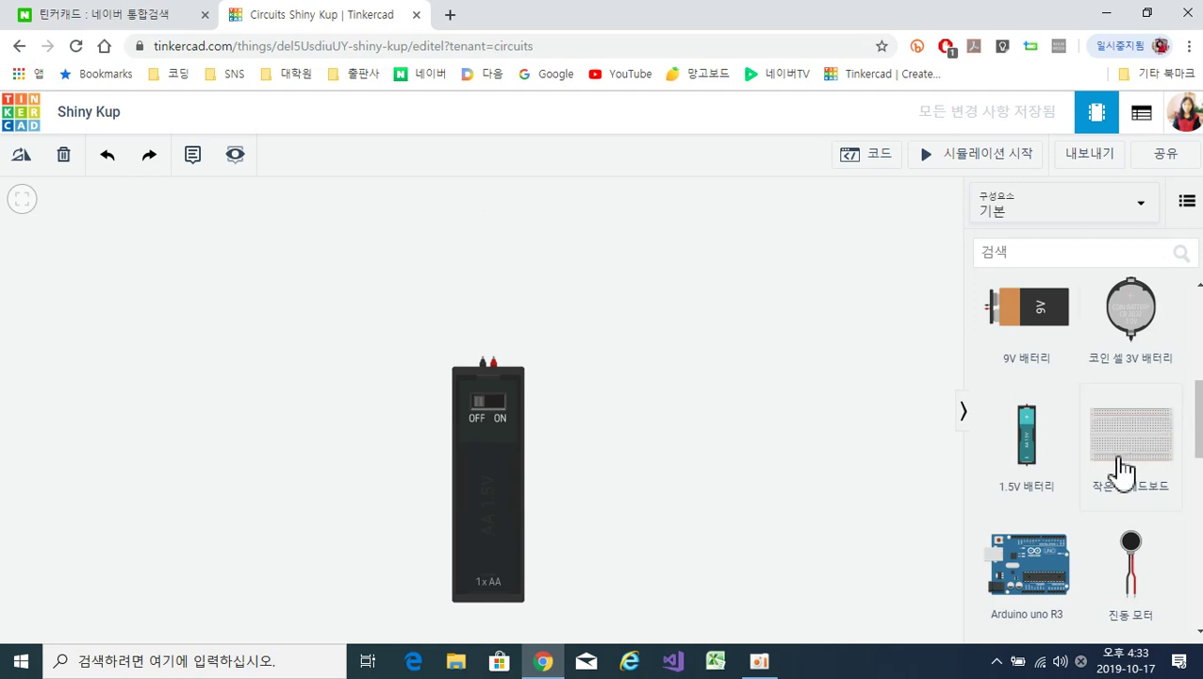
# Place an LED from the basic components above the battery, set its colour to 파란색 (blue), and deselect it.
pyautogui.scroll(4, 1122, 467)
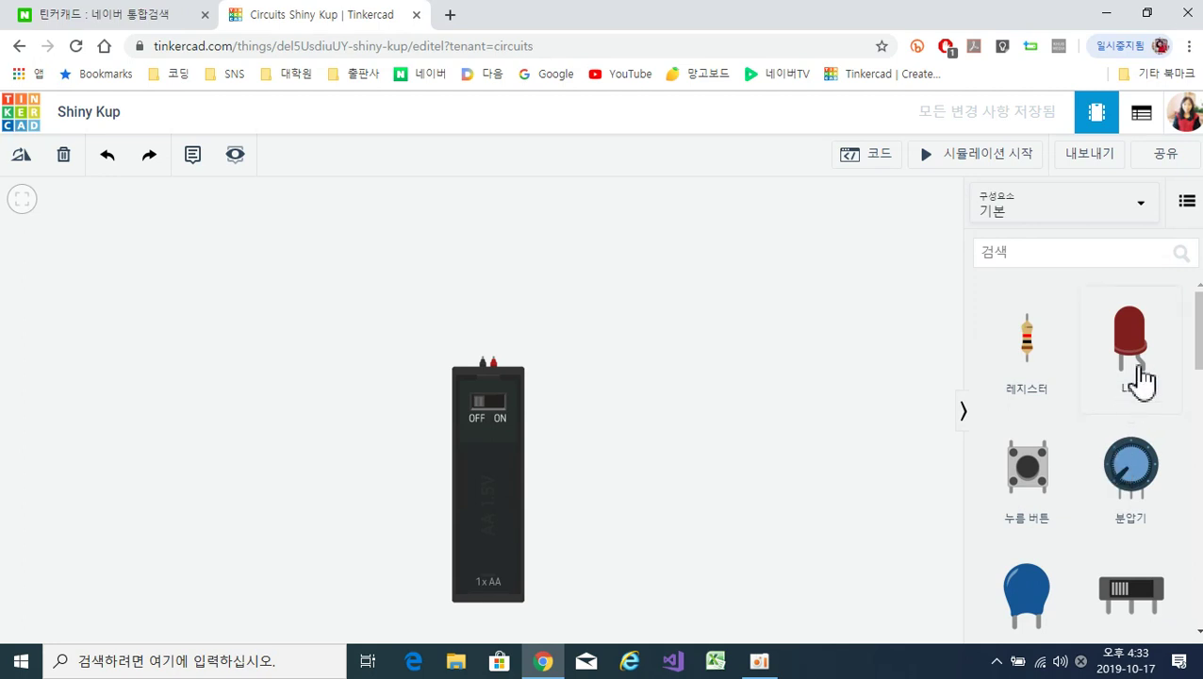
pyautogui.moveTo(1127, 339); pyautogui.dragTo(483, 260)
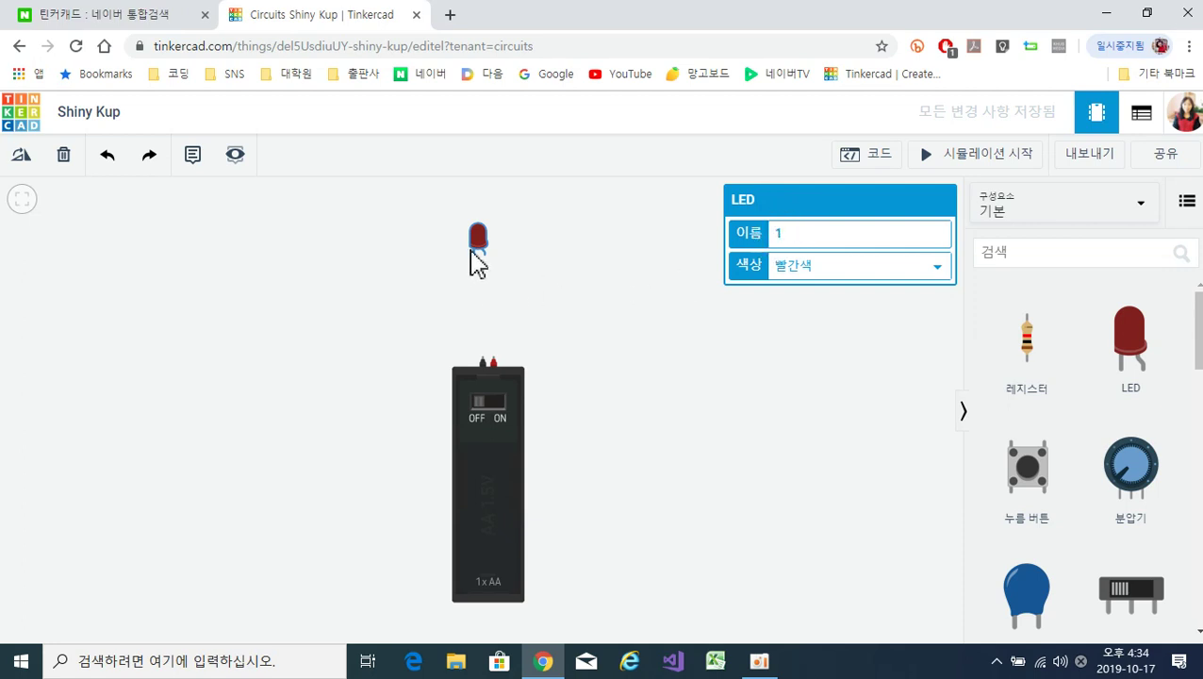
pyautogui.click(841, 273)
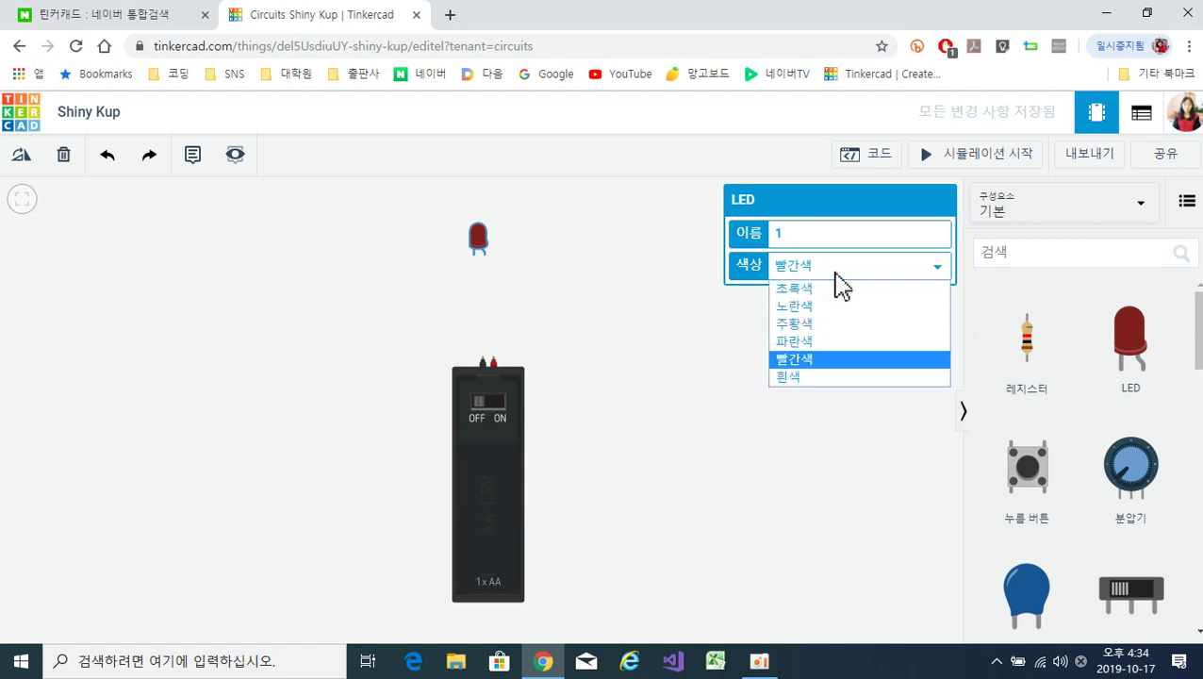
pyautogui.click(827, 356)
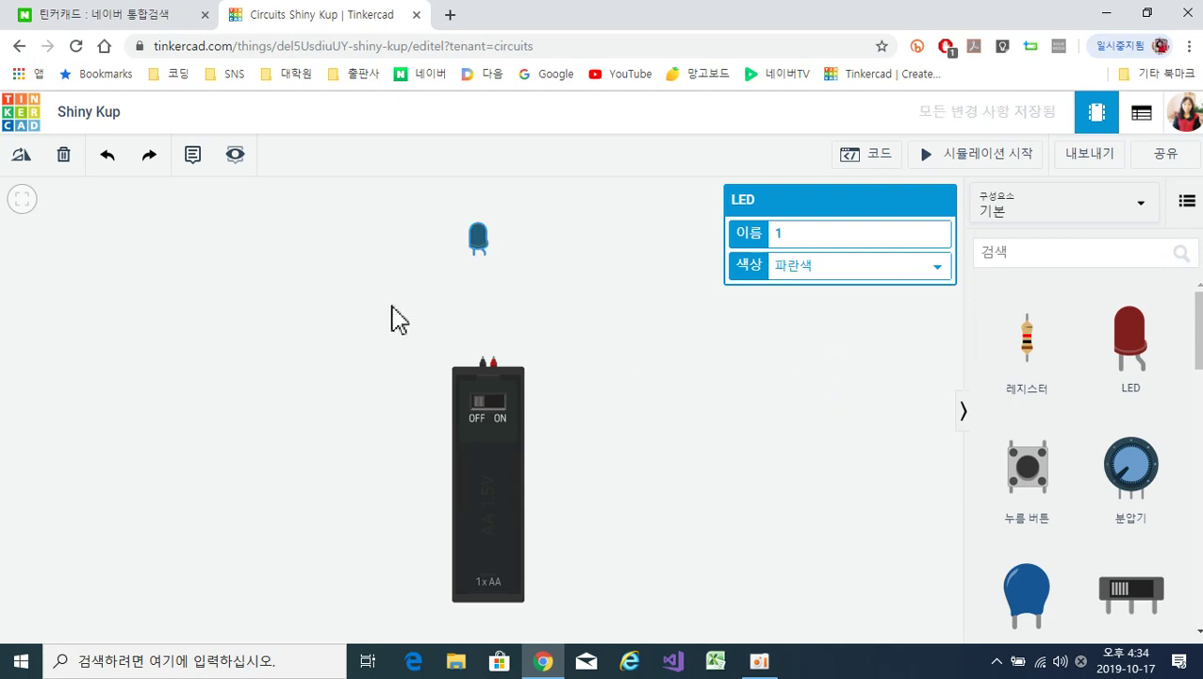
pyautogui.click(608, 368)
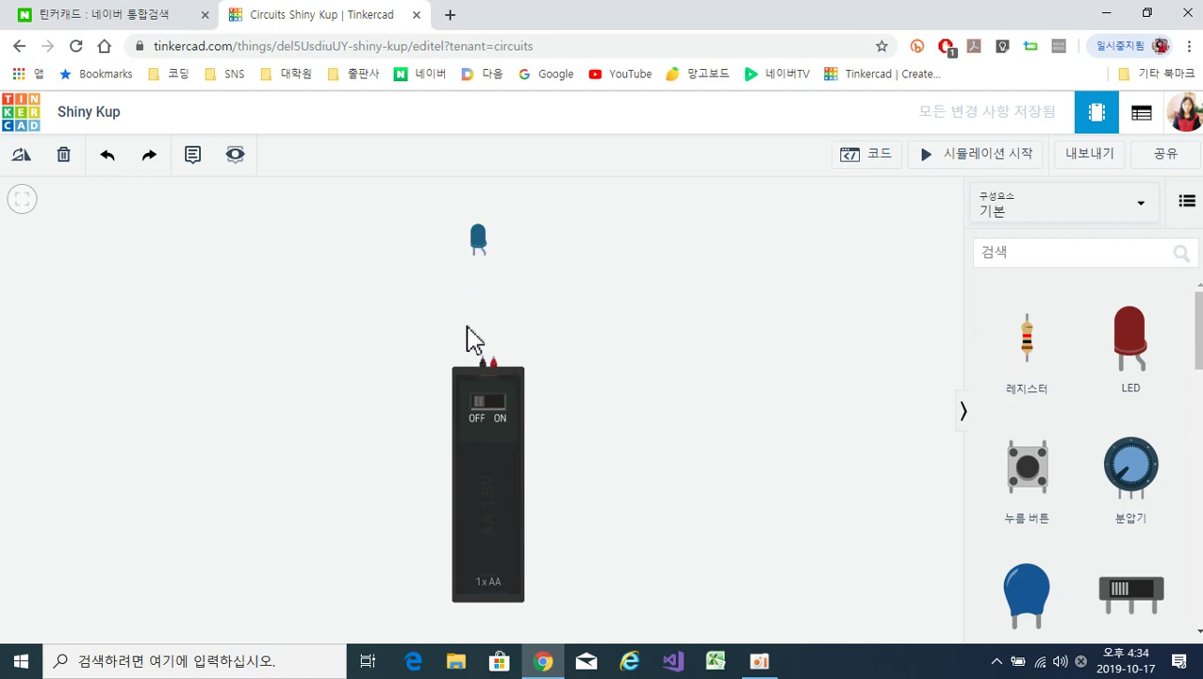
# Wire the LED's right leg to the battery's positive terminal and colour the wire 빨간색 (red).
pyautogui.click(485, 255)
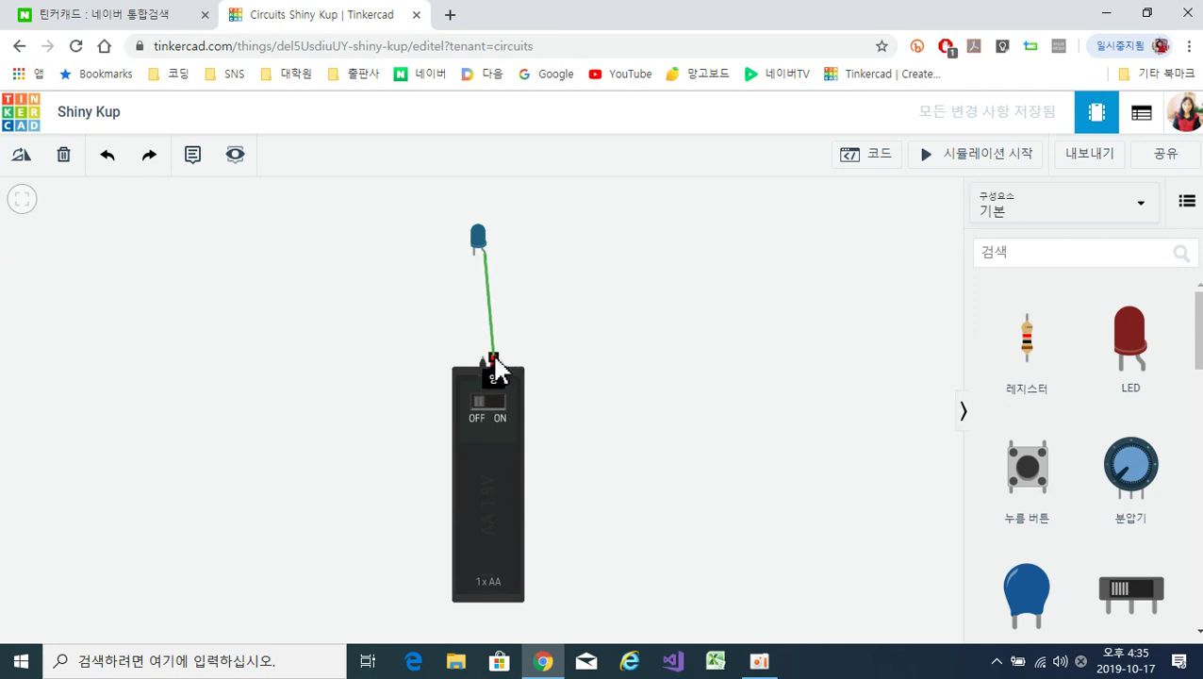
pyautogui.click(491, 357)
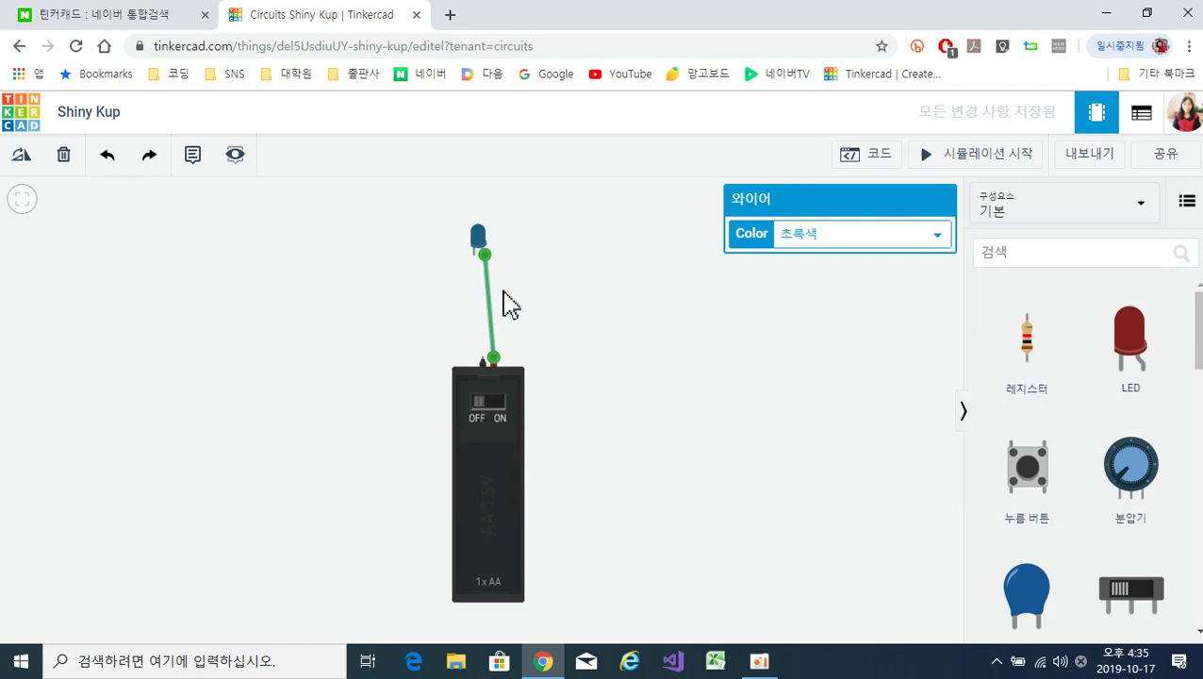
pyautogui.click(823, 243)
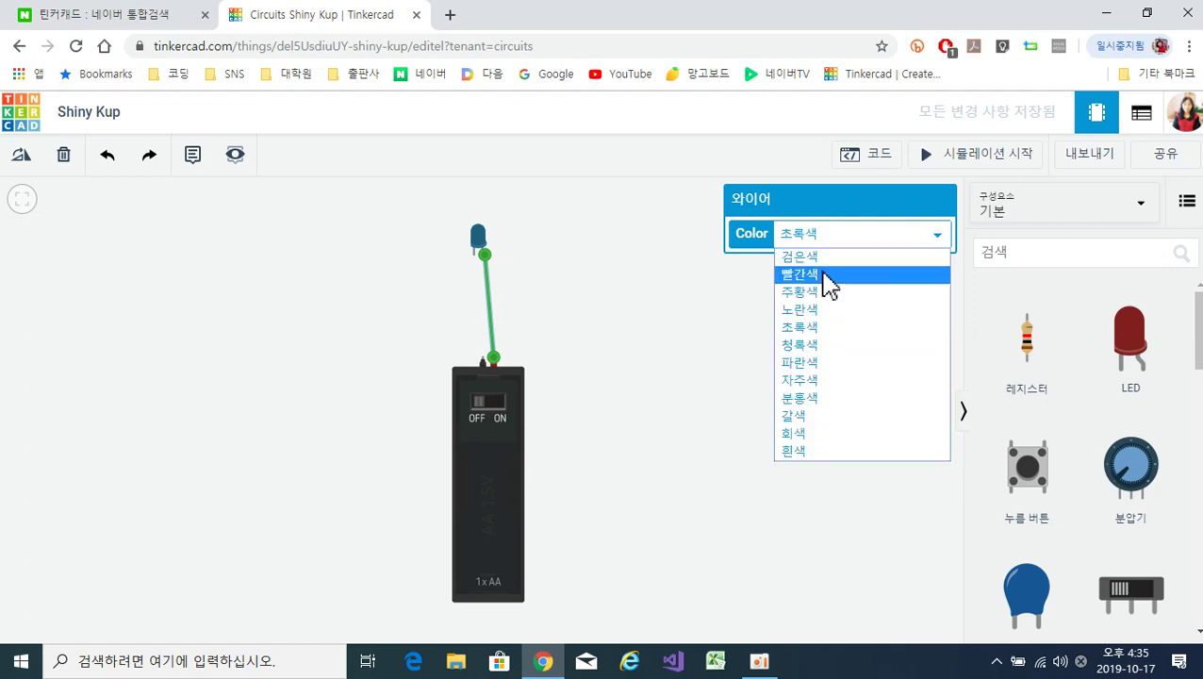
pyautogui.click(822, 275)
pyautogui.click(734, 373)
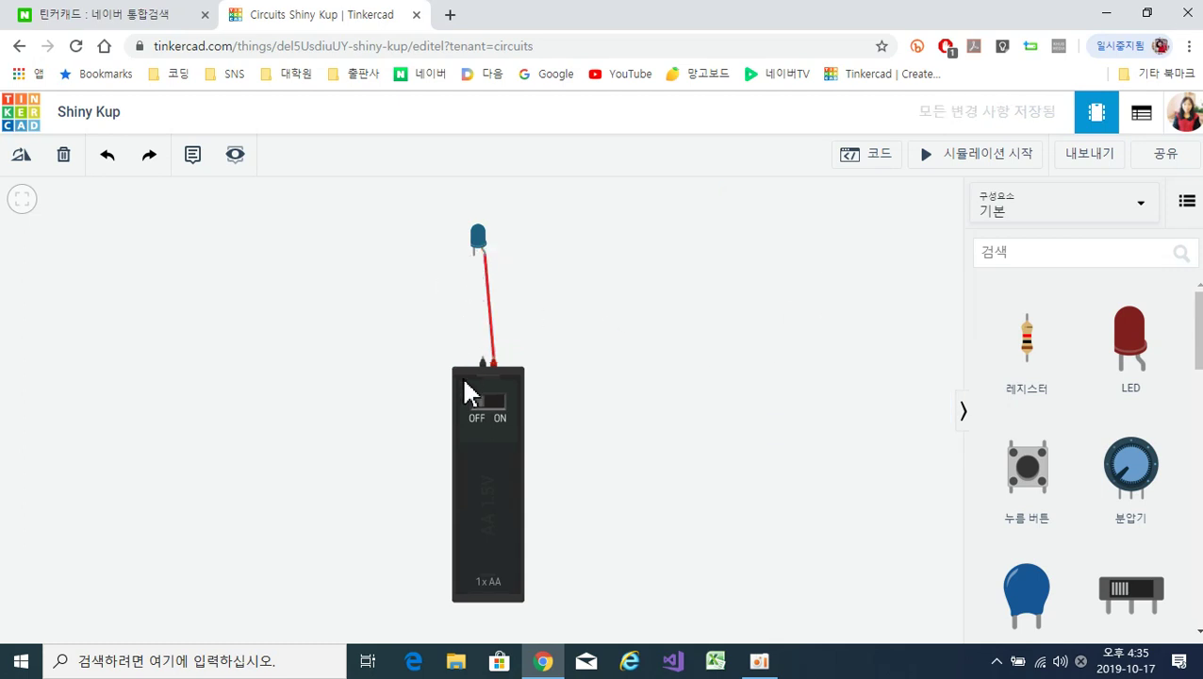
# Wire the LED's left leg to the battery's negative terminal in 검은색 (black) and shift the LED right to straighten both wires.
pyautogui.click(474, 256)
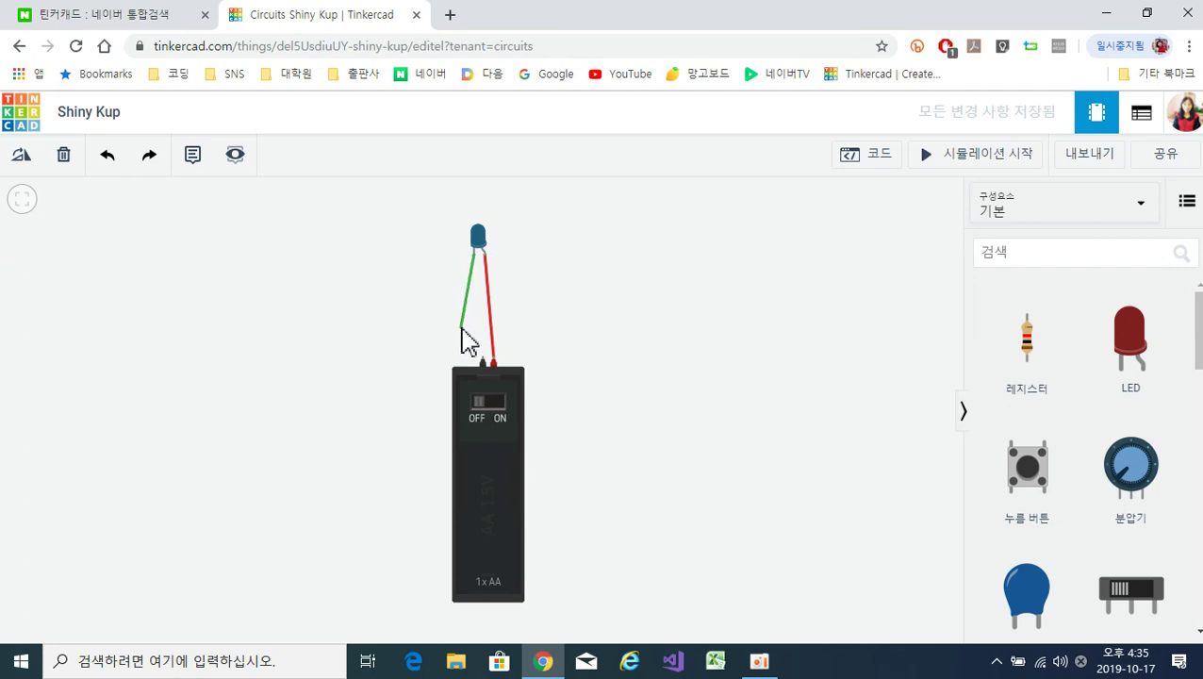
pyautogui.click(479, 362)
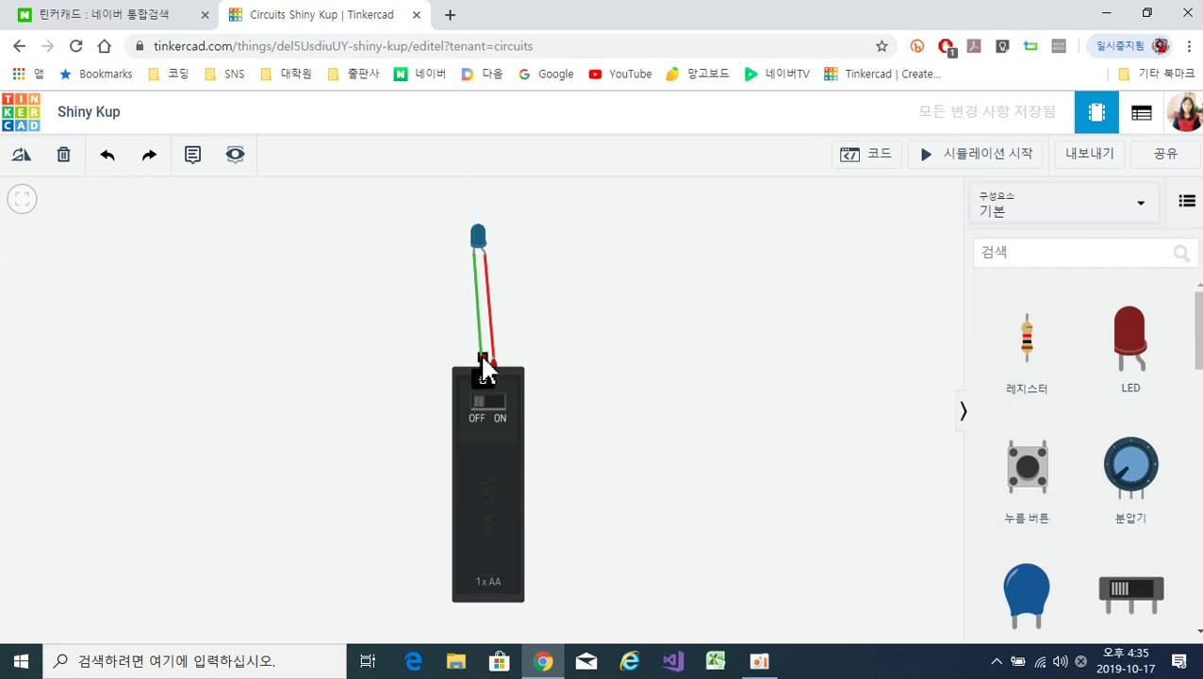
pyautogui.click(482, 362)
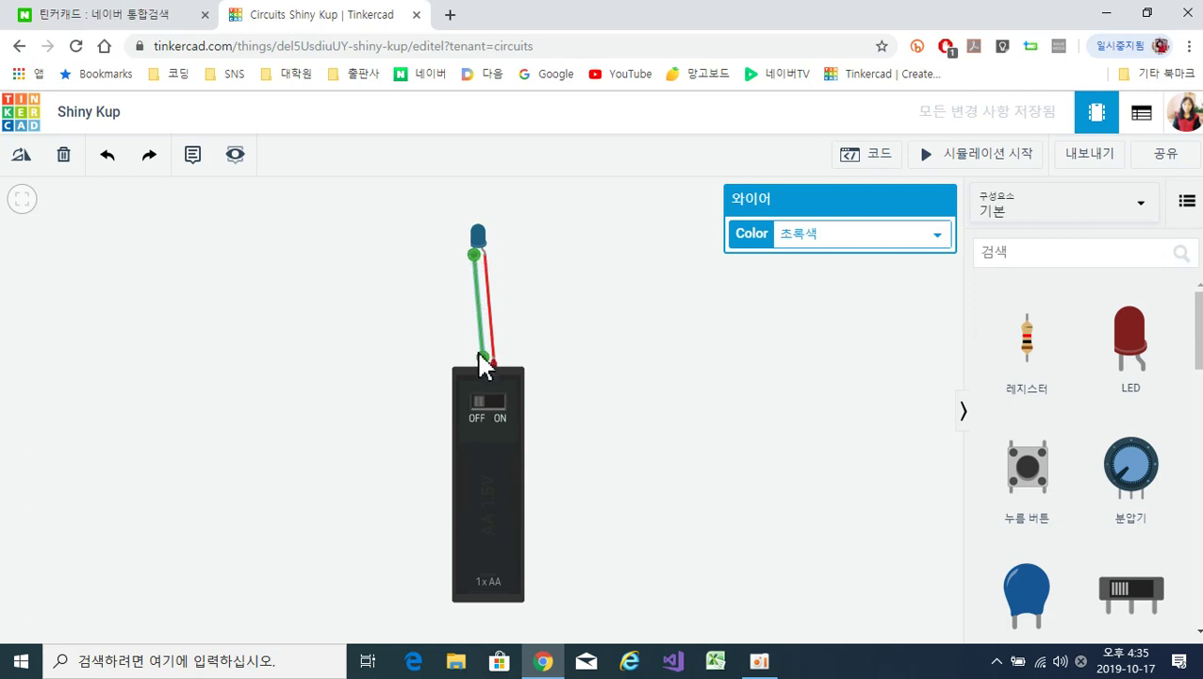
pyautogui.click(816, 241)
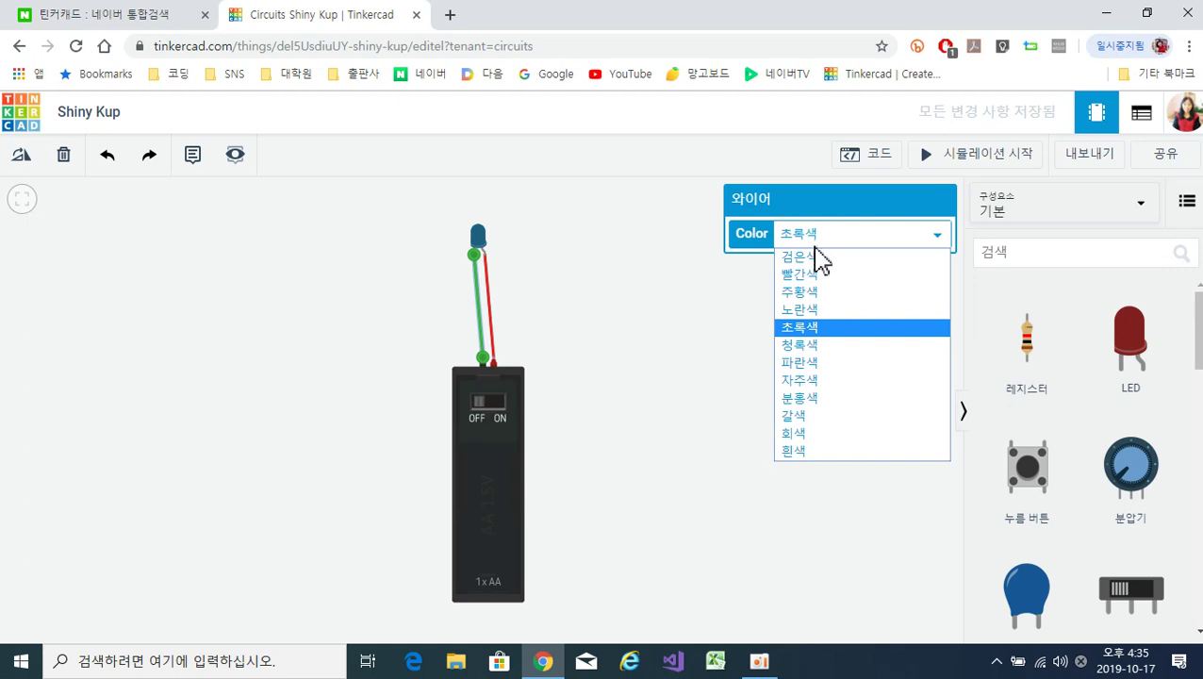
pyautogui.click(815, 258)
pyautogui.click(654, 364)
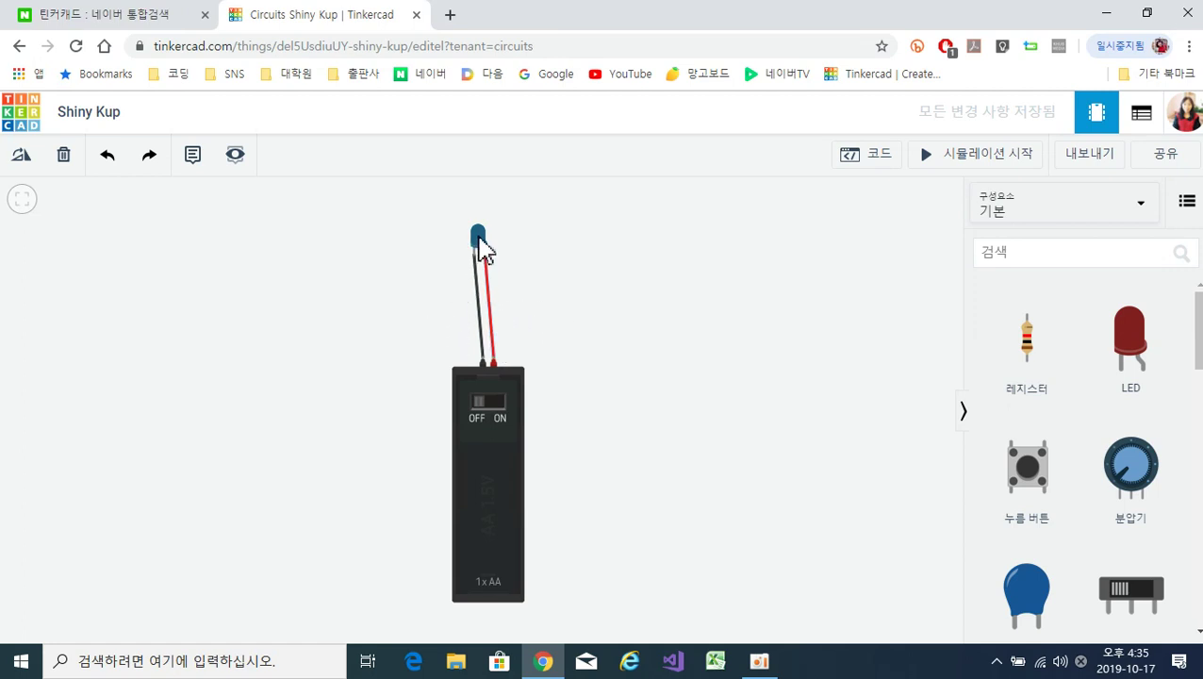
pyautogui.moveTo(481, 250); pyautogui.dragTo(495, 250)
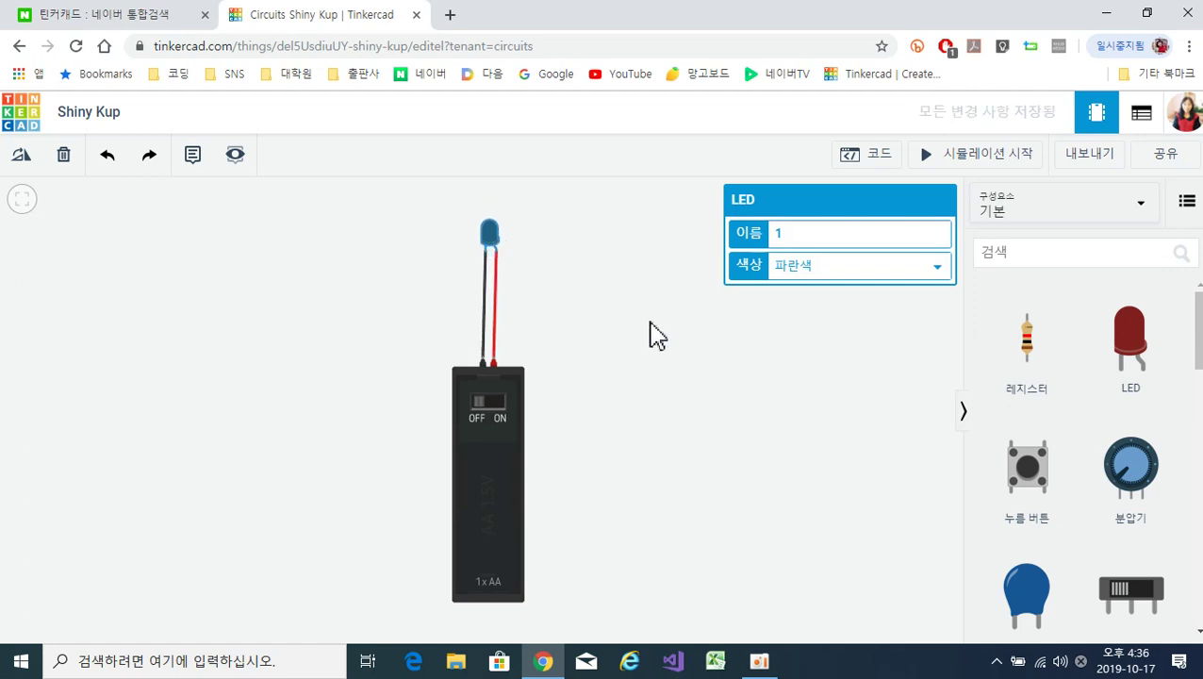
pyautogui.click(556, 445)
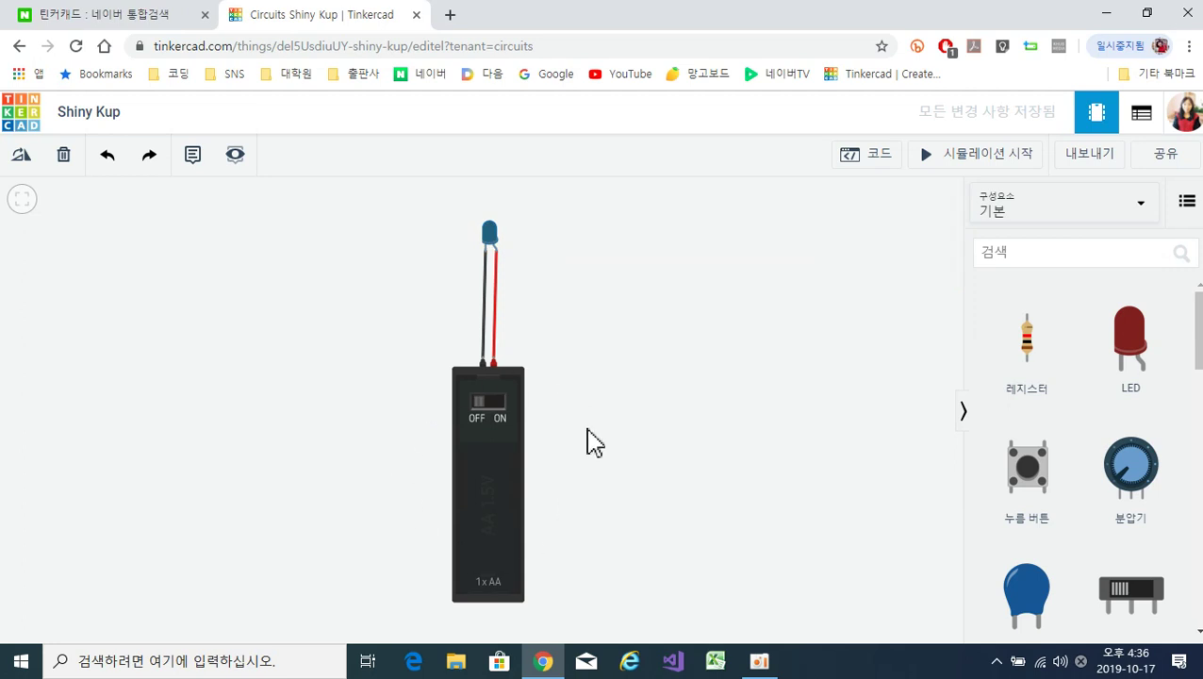
# Start the simulation and test the LED by switching the battery on and off several times, leaving it on.
pyautogui.click(1007, 172)
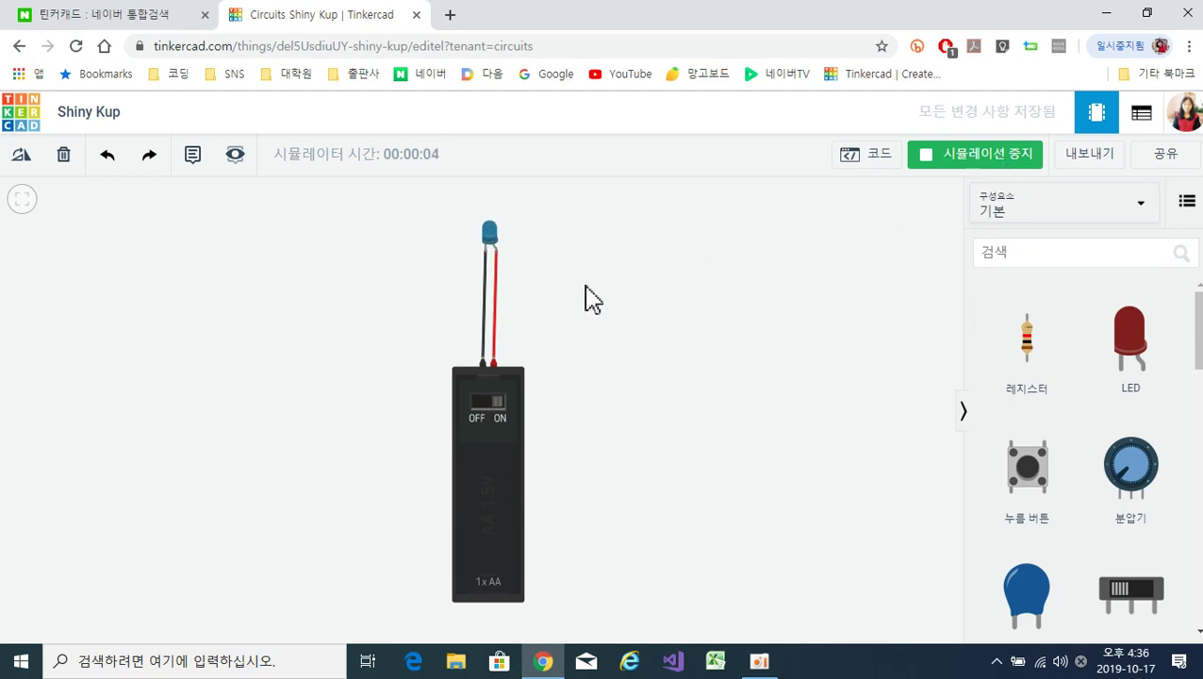
pyautogui.click(494, 388)
pyautogui.click(476, 412)
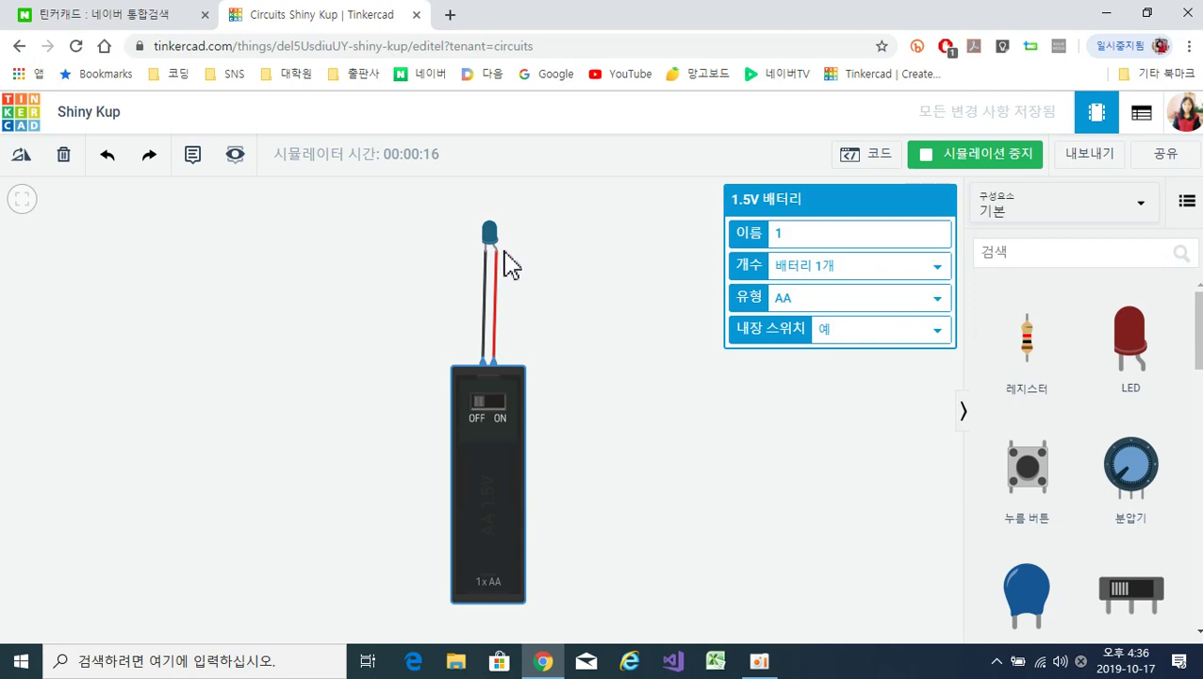
pyautogui.click(501, 405)
pyautogui.click(476, 406)
pyautogui.click(502, 408)
pyautogui.click(479, 409)
pyautogui.click(502, 407)
pyautogui.click(478, 408)
pyautogui.click(497, 407)
pyautogui.click(646, 441)
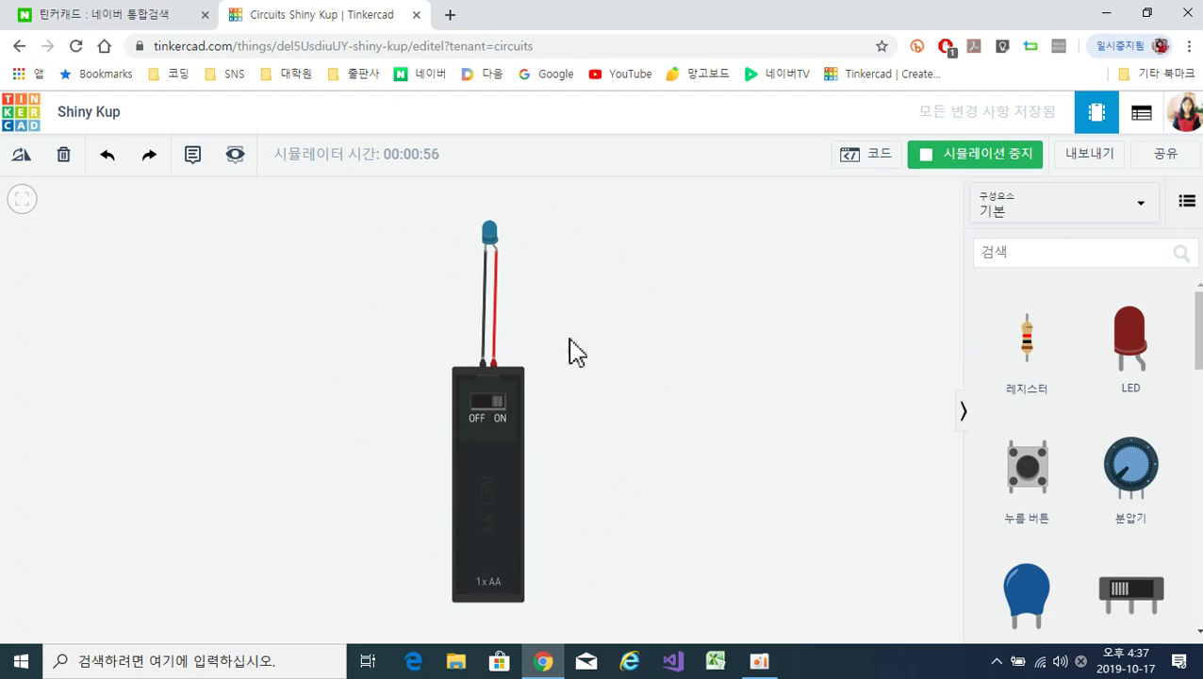
# Rename the circuit design as LED.
pyautogui.click(83, 115)
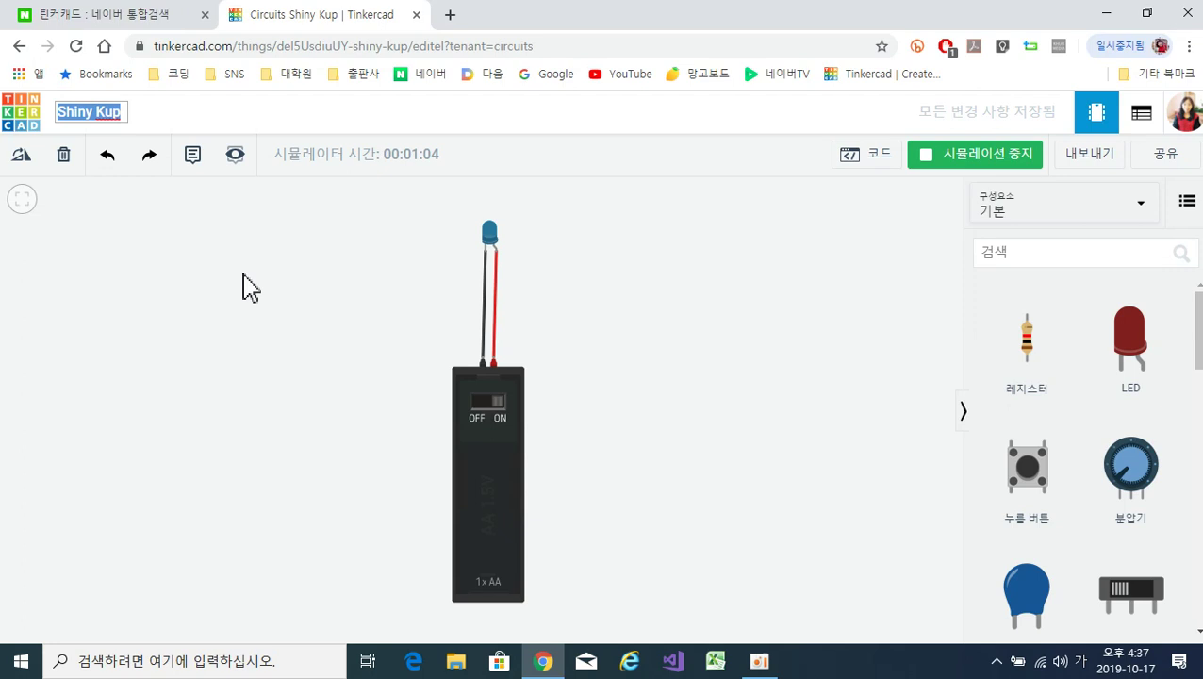
pyautogui.write('ㅣ')
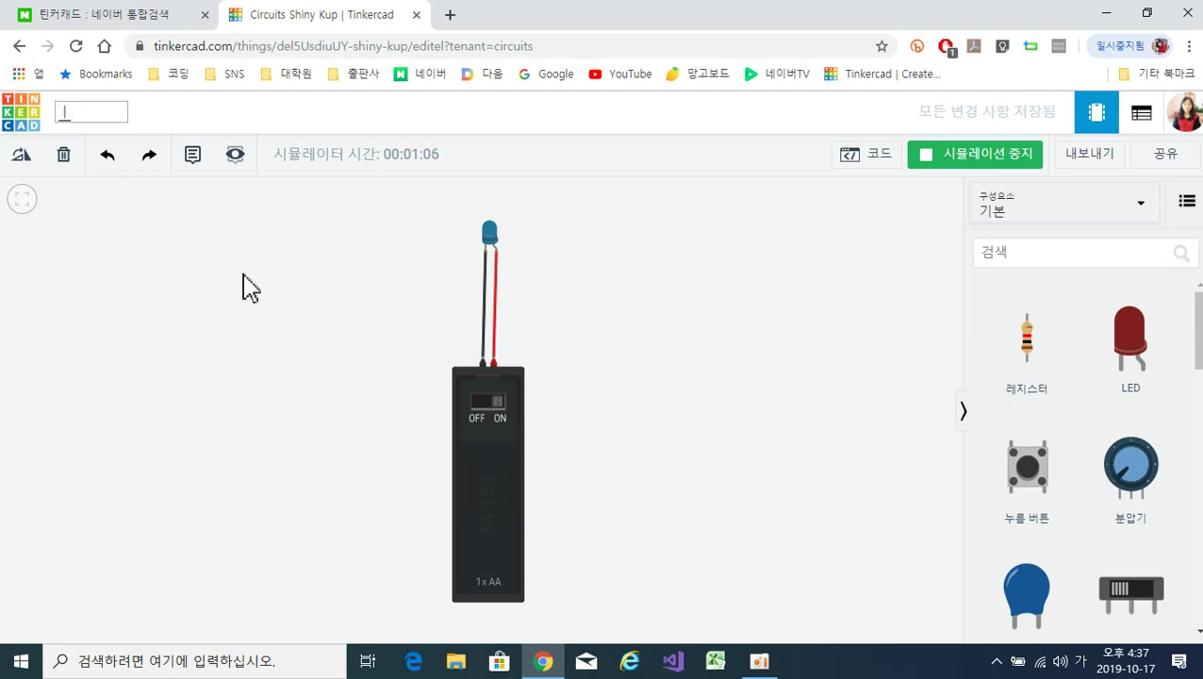
pyautogui.press('BackSpace')
pyautogui.press('Hangul')
pyautogui.write('LED')
pyautogui.press('Escape')
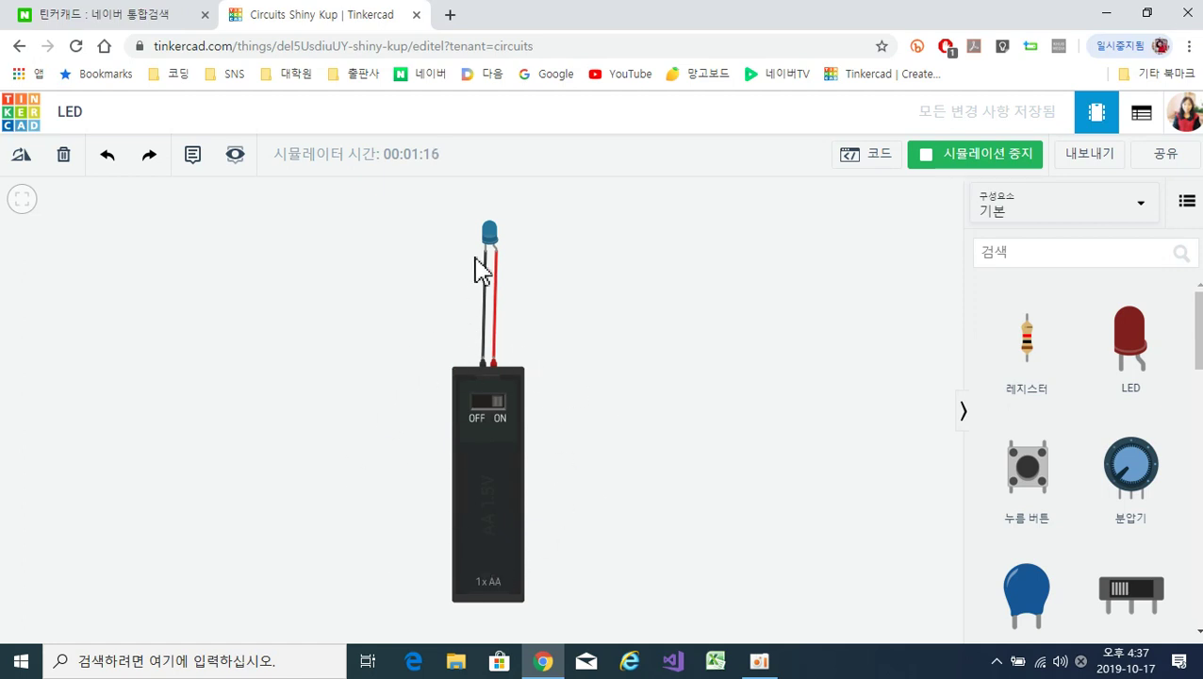
# Check the battery switch's effect on the LED once more and stop the simulation.
pyautogui.click(498, 406)
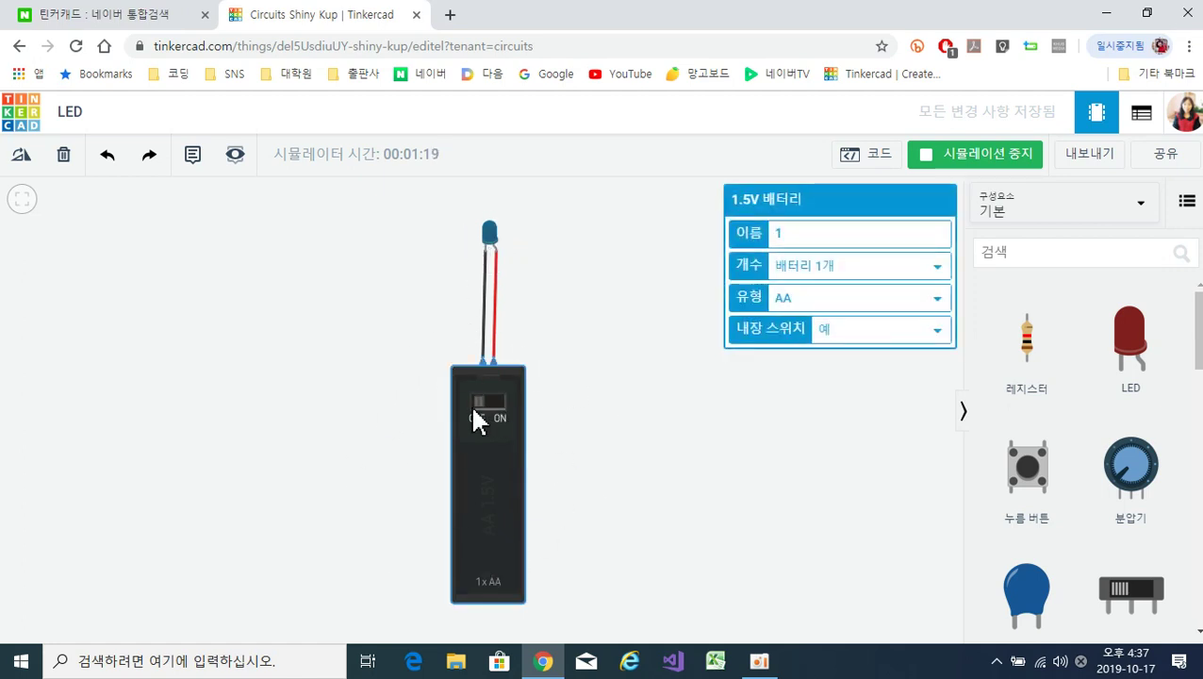
pyautogui.click(563, 420)
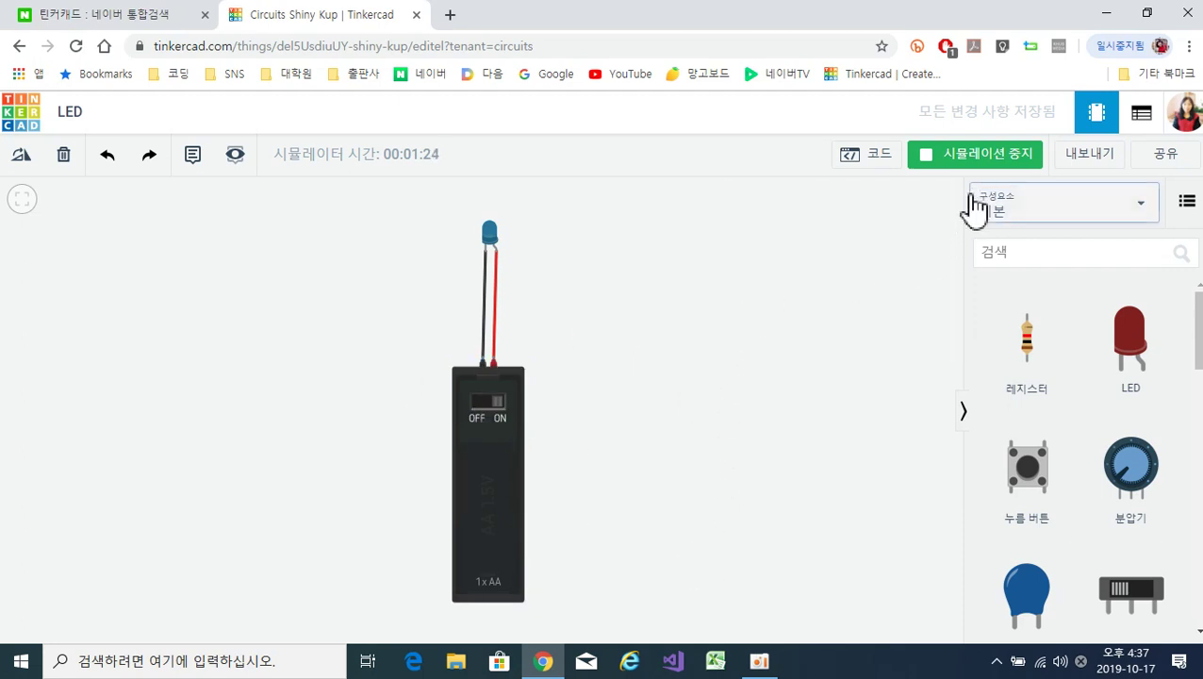
pyautogui.click(973, 161)
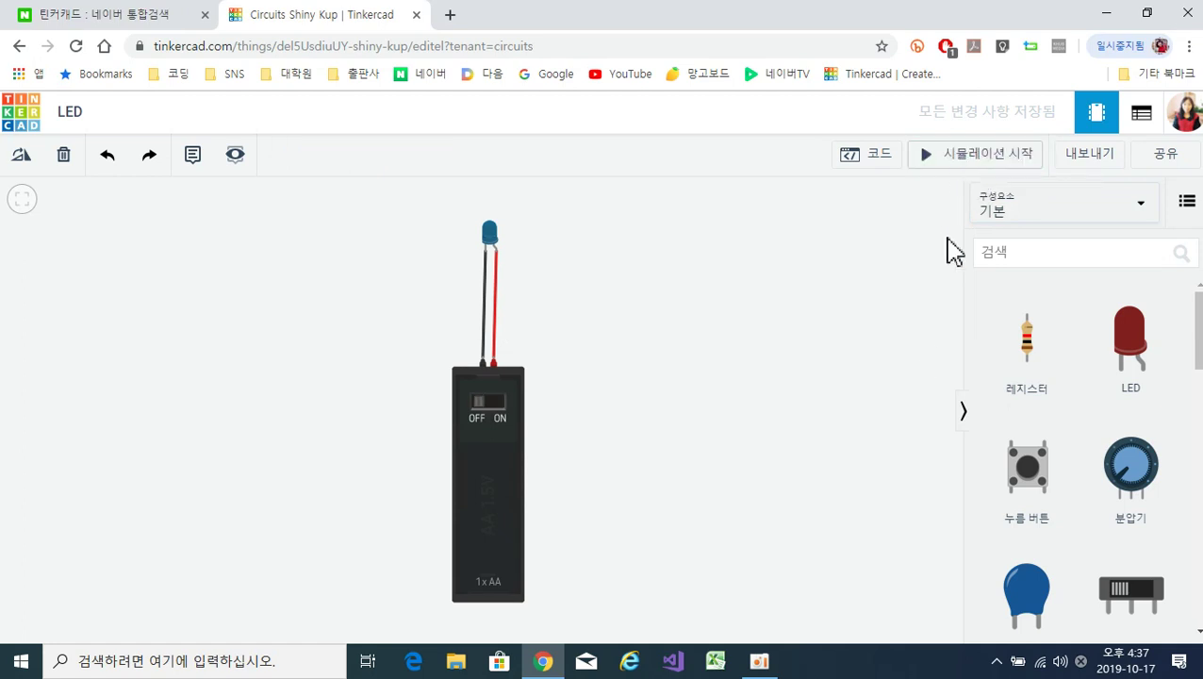
# Reopen the saved LED circuit for editing from the Circuits dashboard and go back to the dashboard.
pyautogui.click(29, 123)
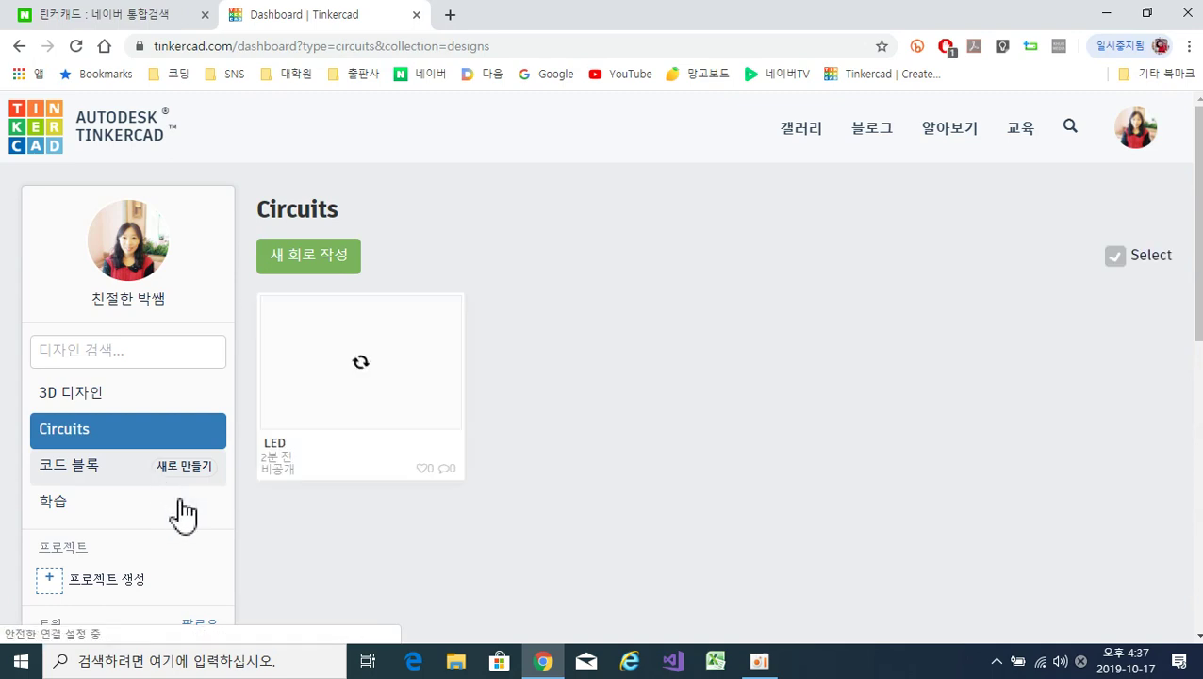
pyautogui.moveTo(384, 438)
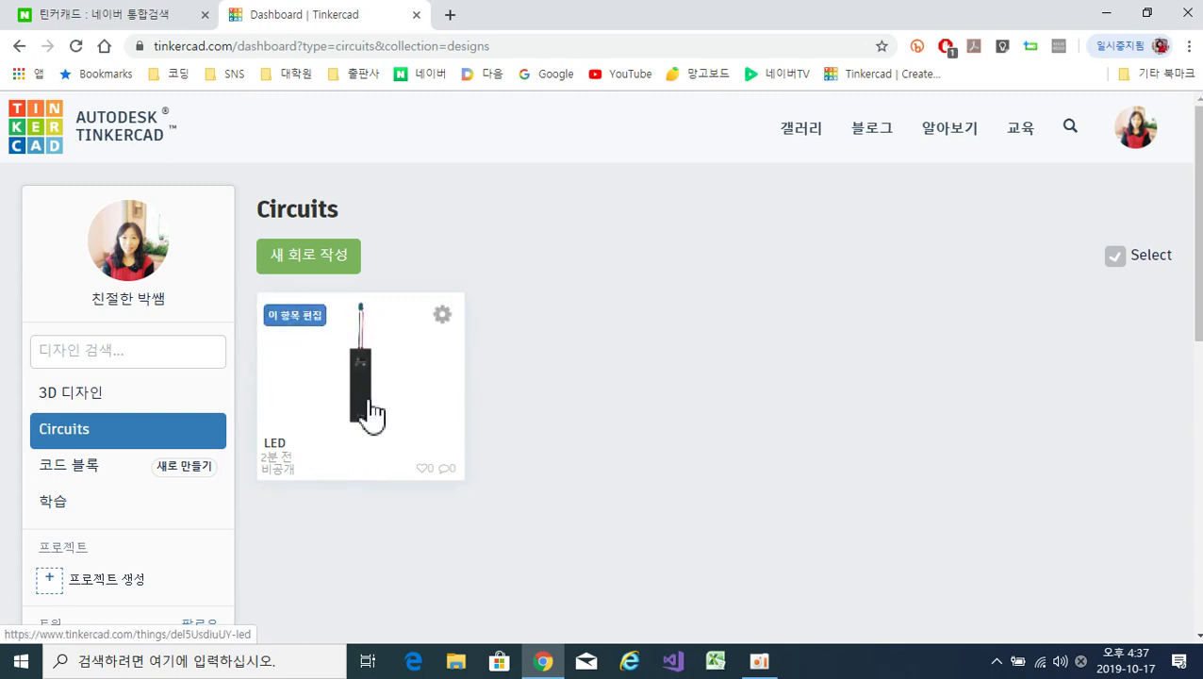
pyautogui.click(296, 321)
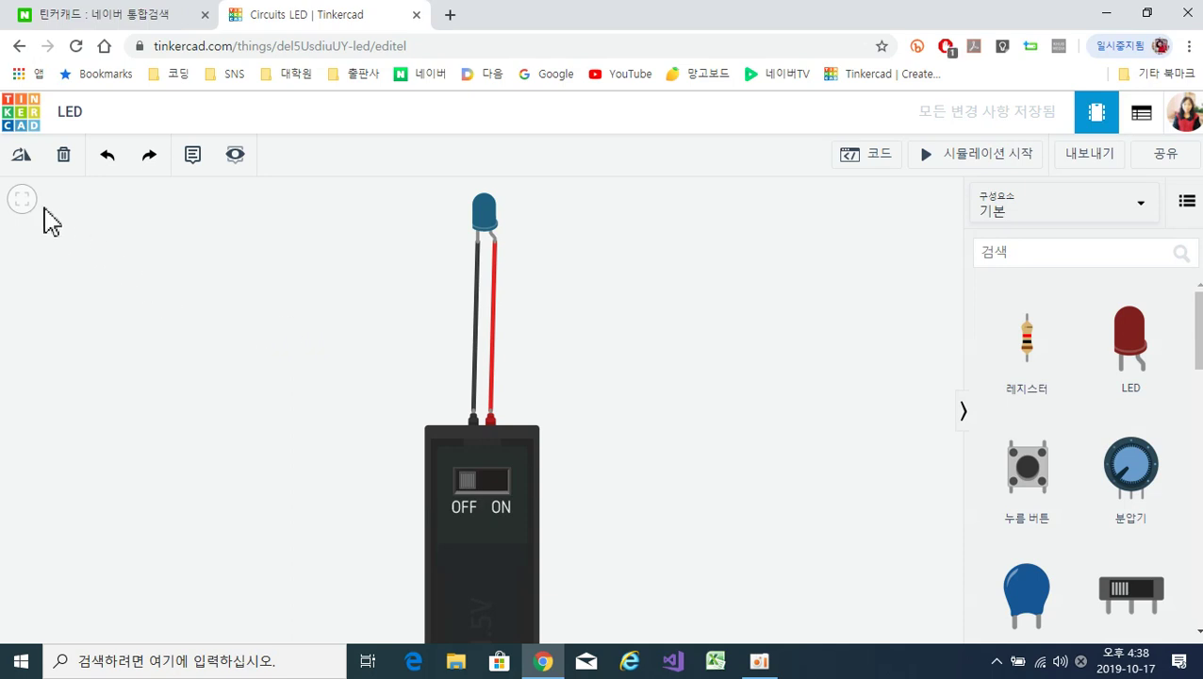
pyautogui.click(20, 121)
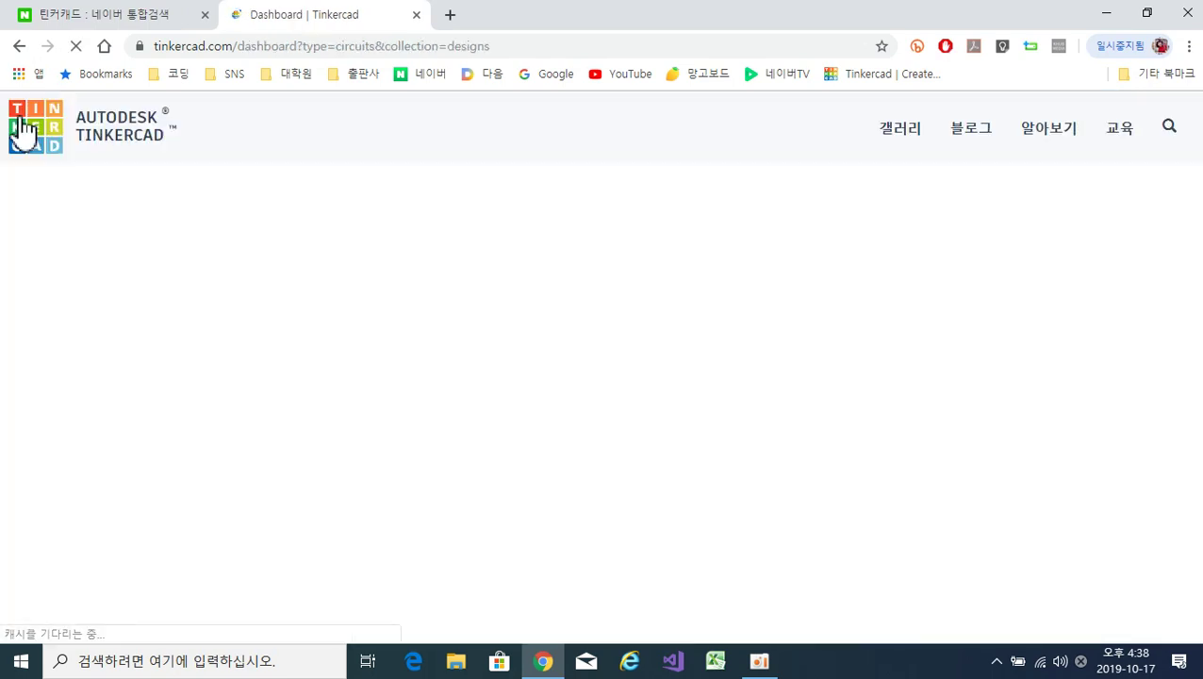